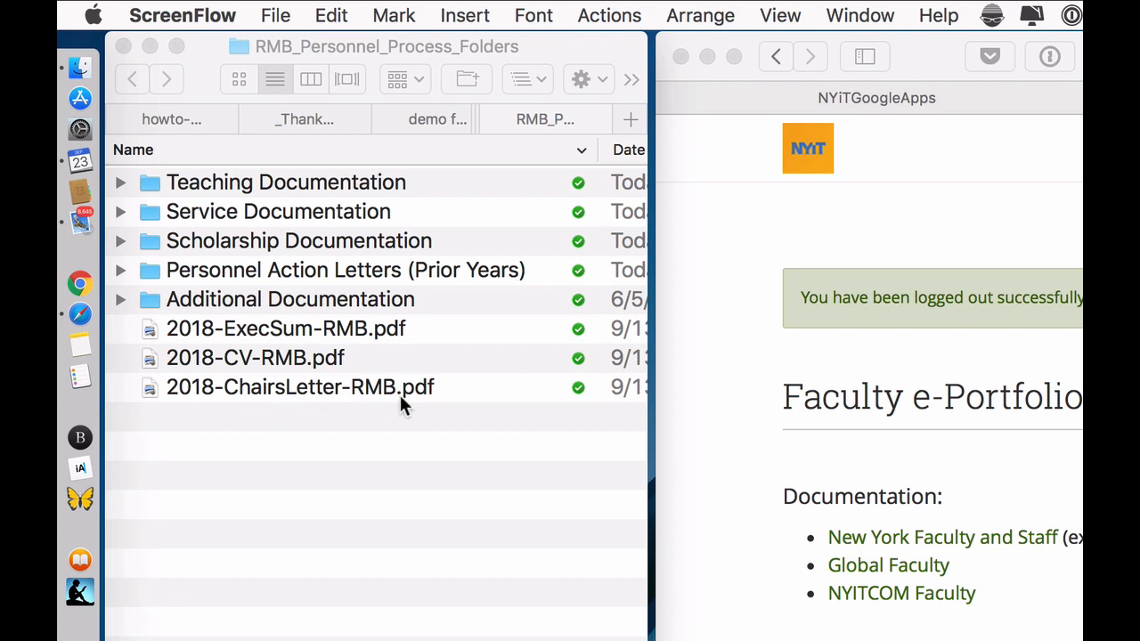
# Step: Review the Student Evaluations and Peer Evaluations subfolders of Teaching Documentation, collapsing the folders when finished
pyautogui.click(121, 183)
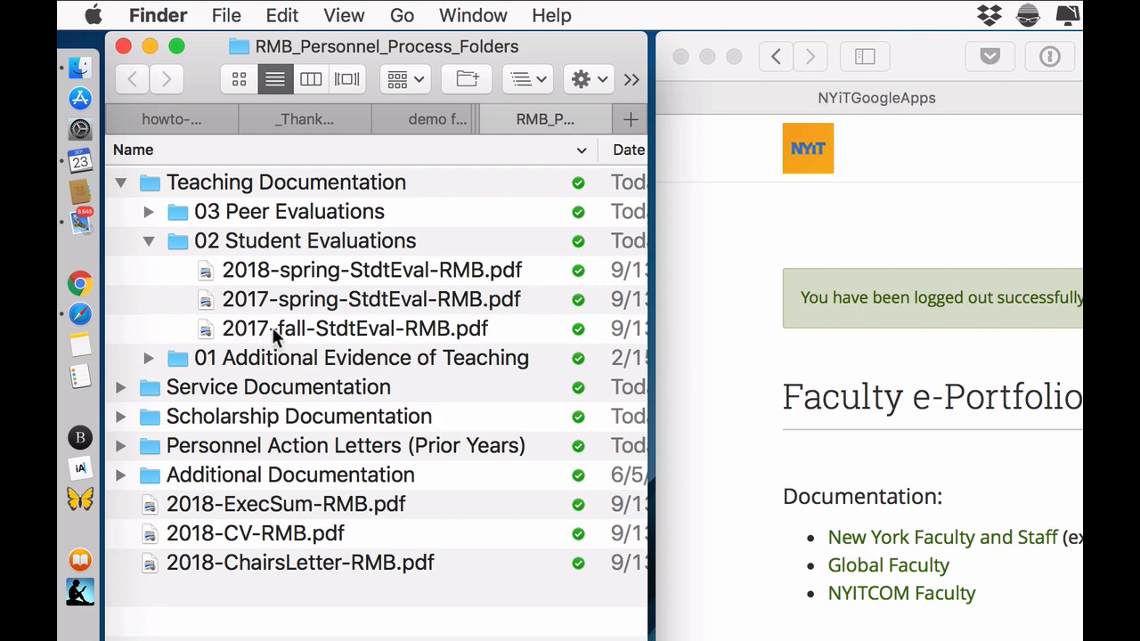
pyautogui.click(147, 241)
pyautogui.click(149, 214)
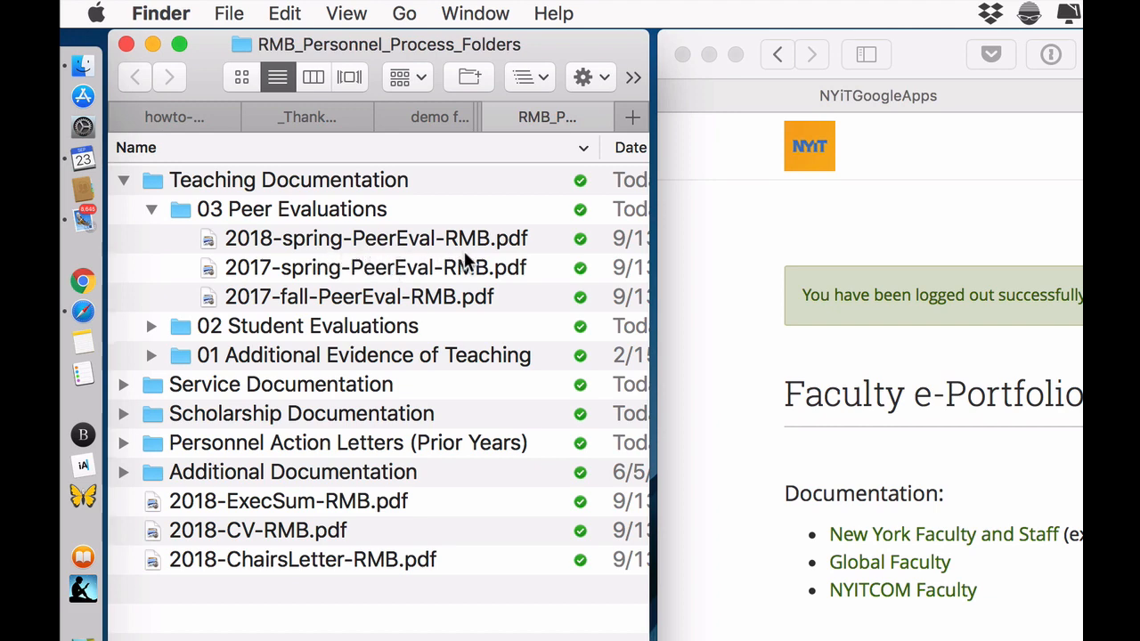
pyautogui.click(149, 210)
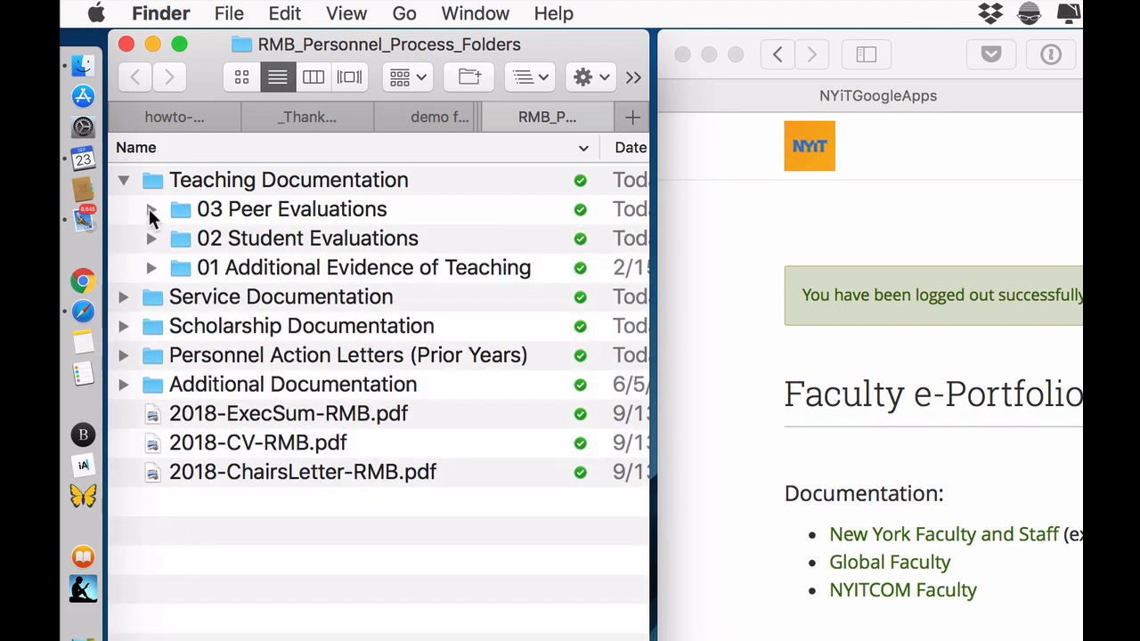
pyautogui.click(124, 180)
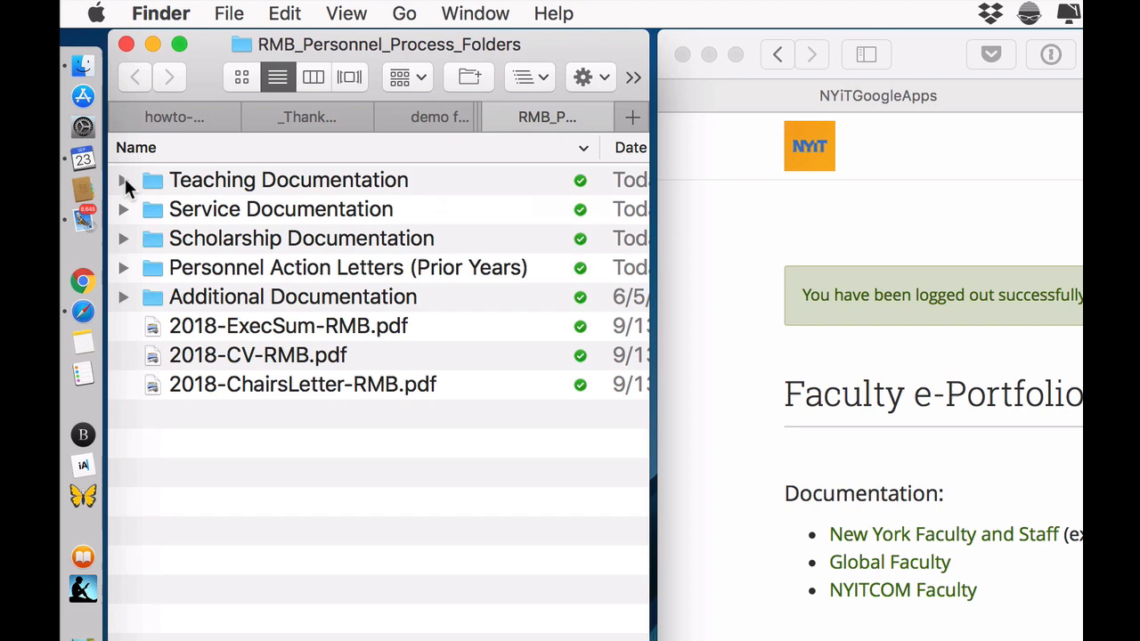
# Step: Review the Peer-Reviewed Publications and Grants subfolders of Scholarship Documentation, collapsing the folders when finished
pyautogui.click(123, 238)
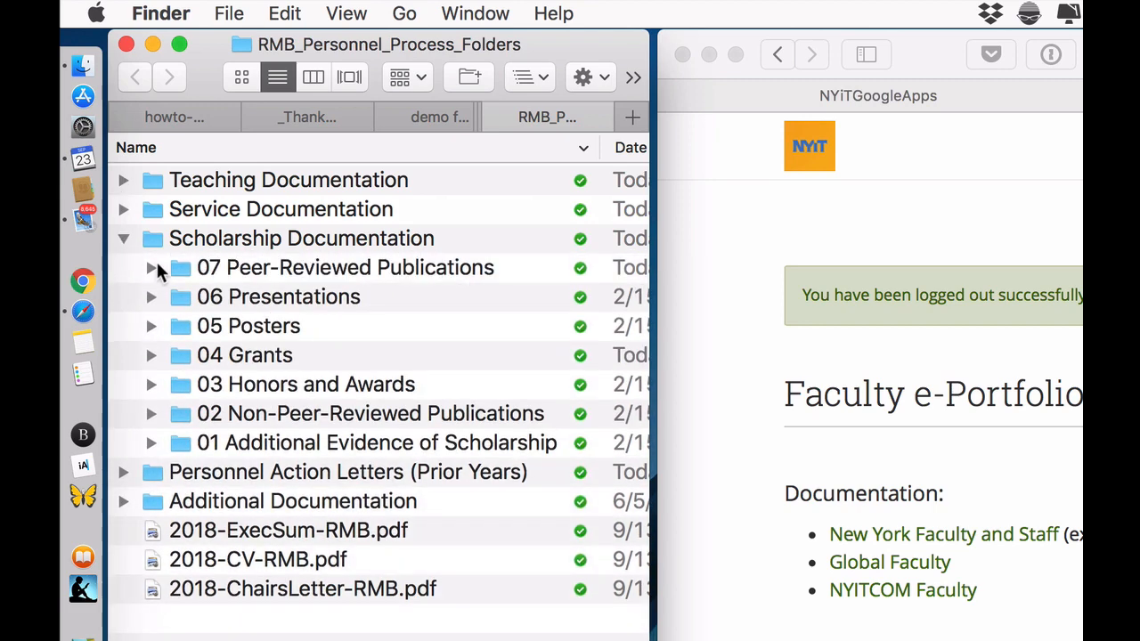
pyautogui.click(149, 268)
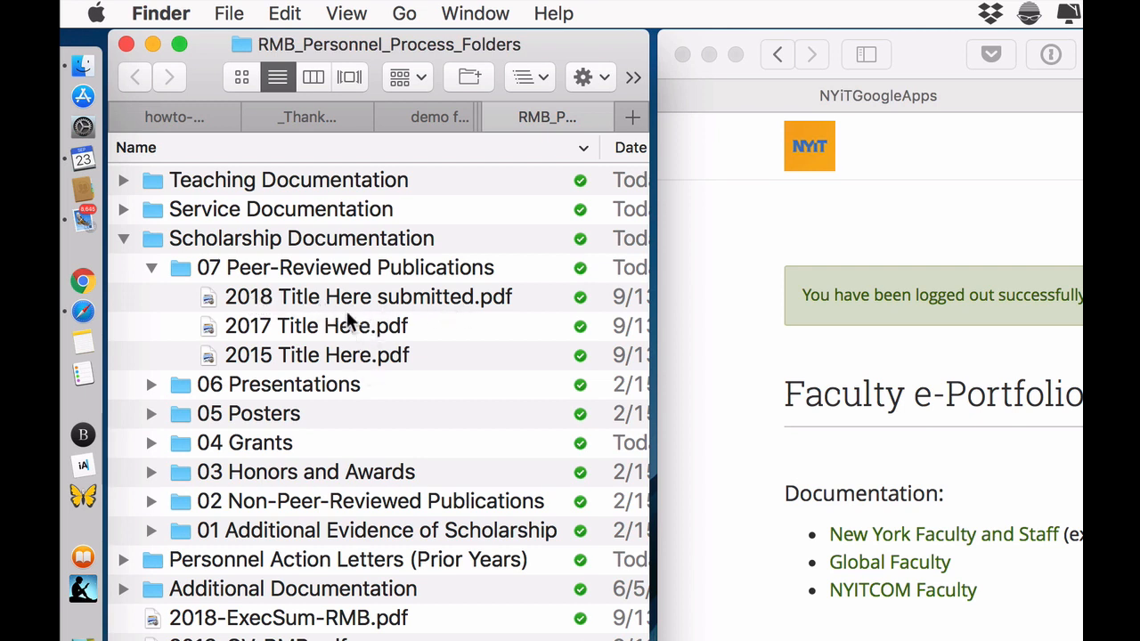
pyautogui.click(153, 269)
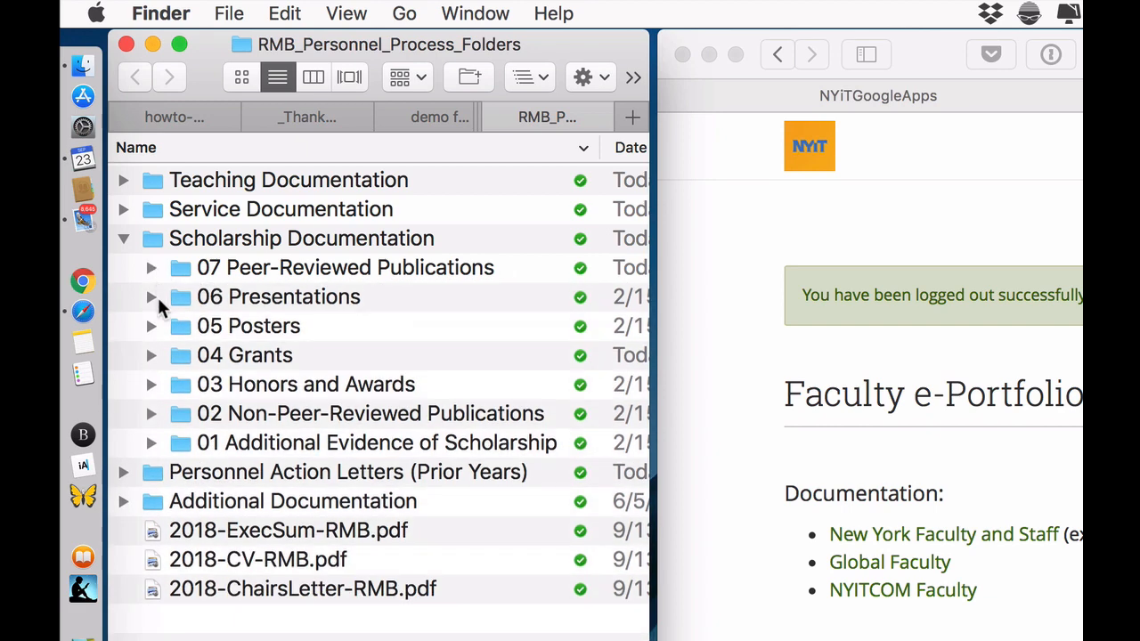
pyautogui.click(150, 356)
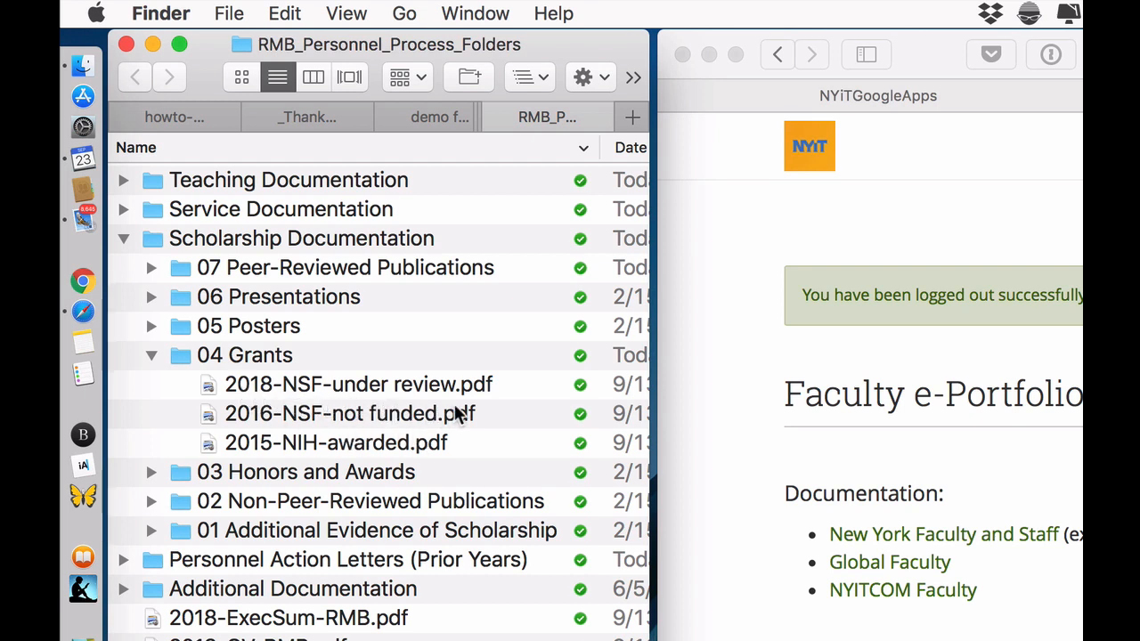
pyautogui.click(151, 356)
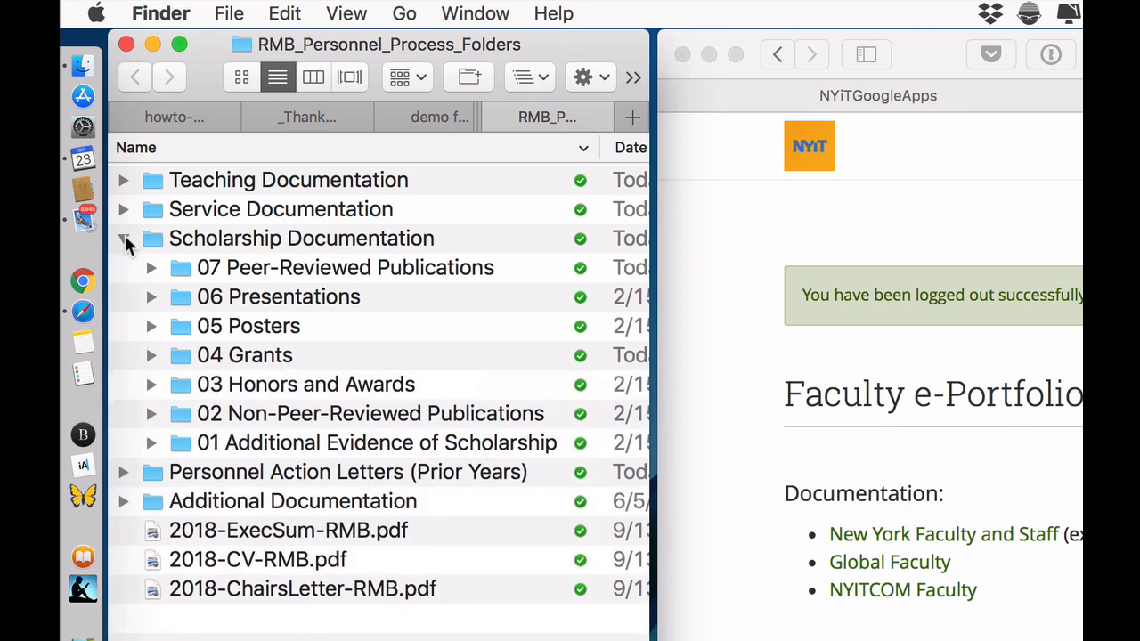
pyautogui.click(124, 239)
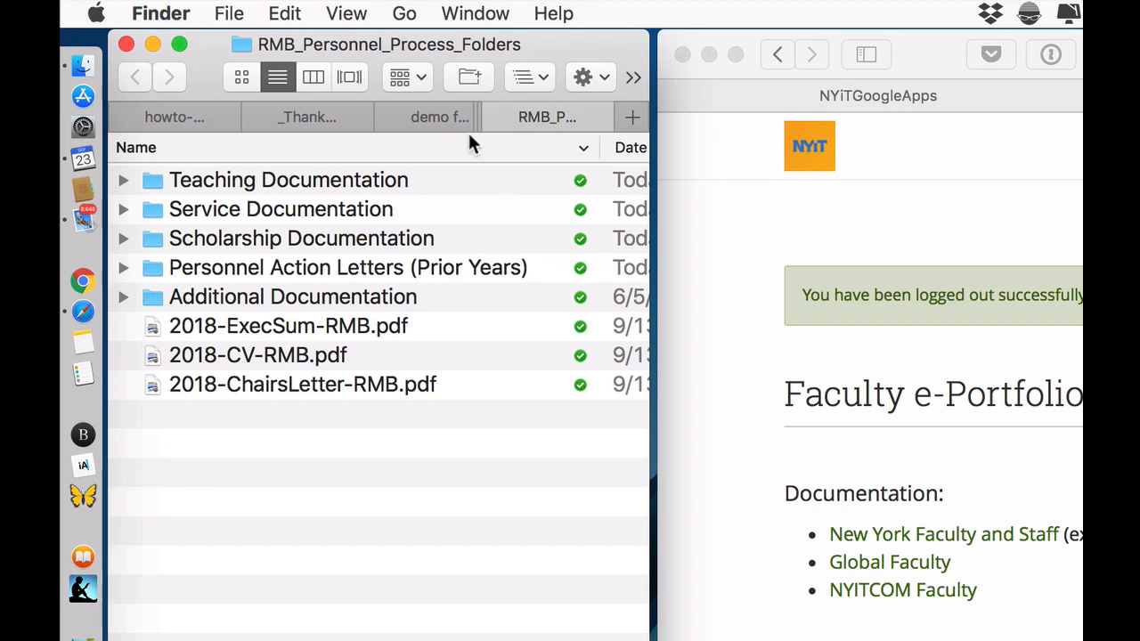
# Step: Compress the RMB_Personnel_Process_Folders folder inside "demo folders for creating documentation" into a zip file
pyautogui.click(430, 117)
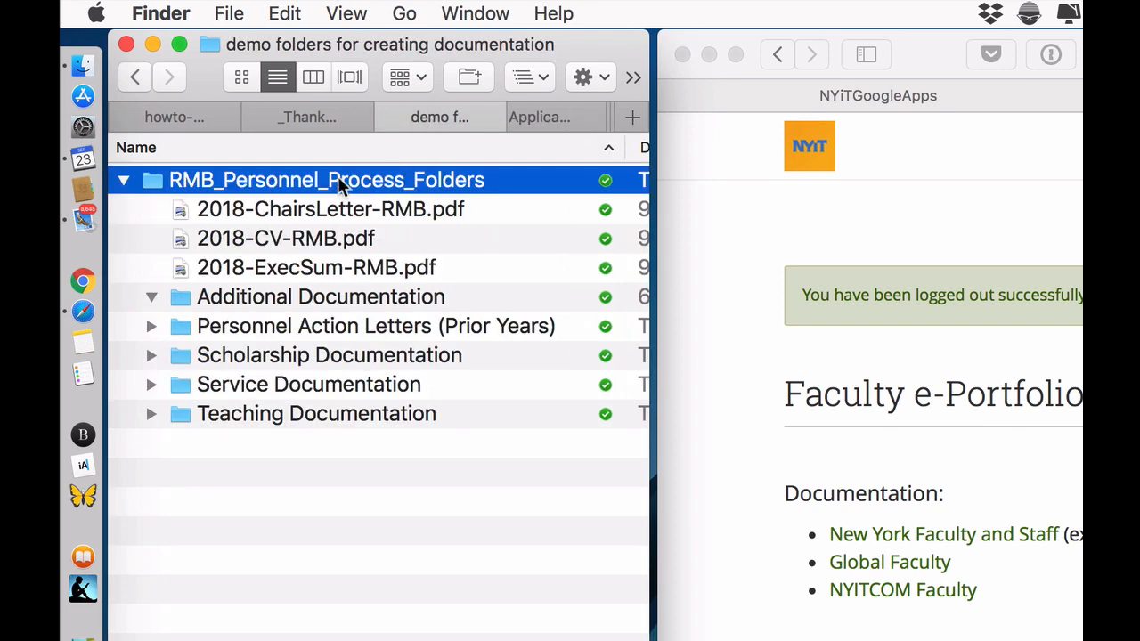
pyautogui.click(124, 180)
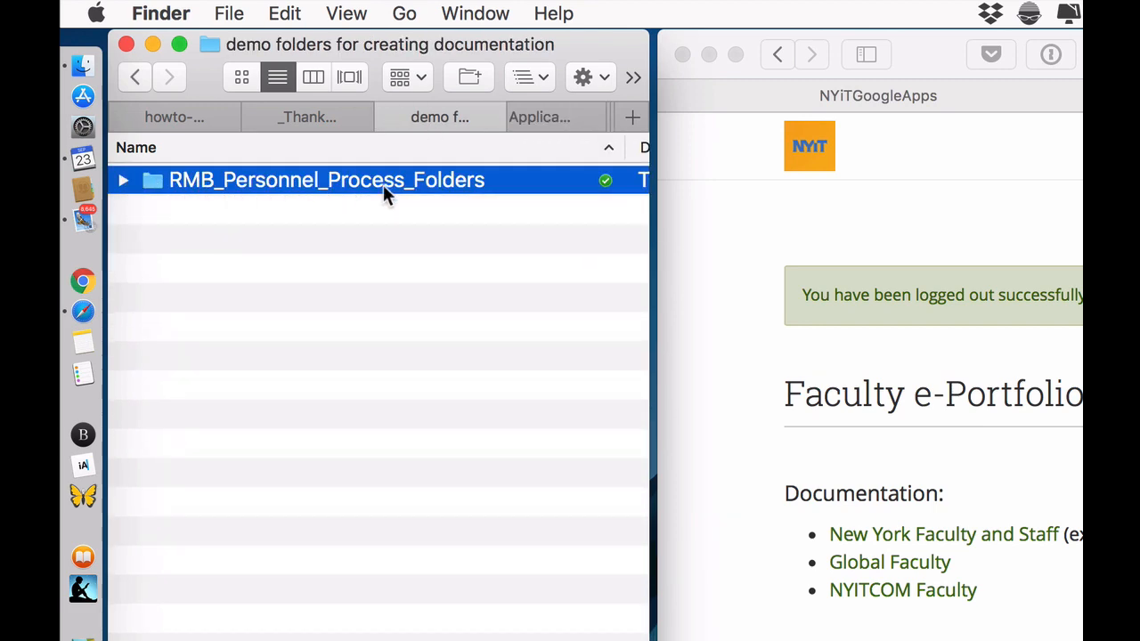
pyautogui.click(124, 181)
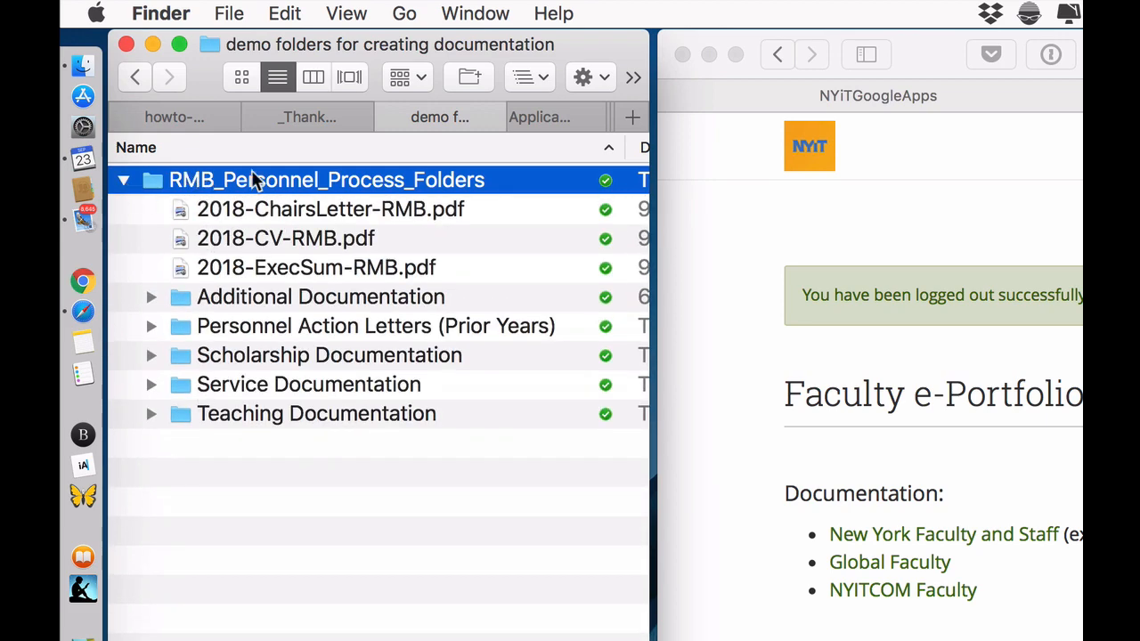
pyautogui.click(123, 180)
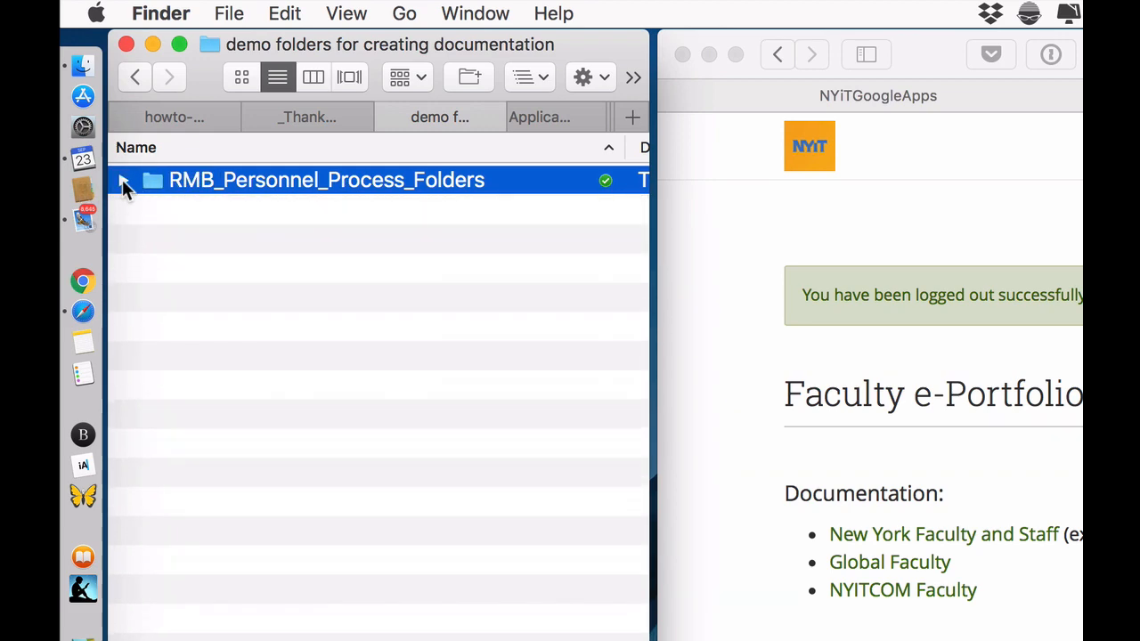
pyautogui.rightClick(242, 181)
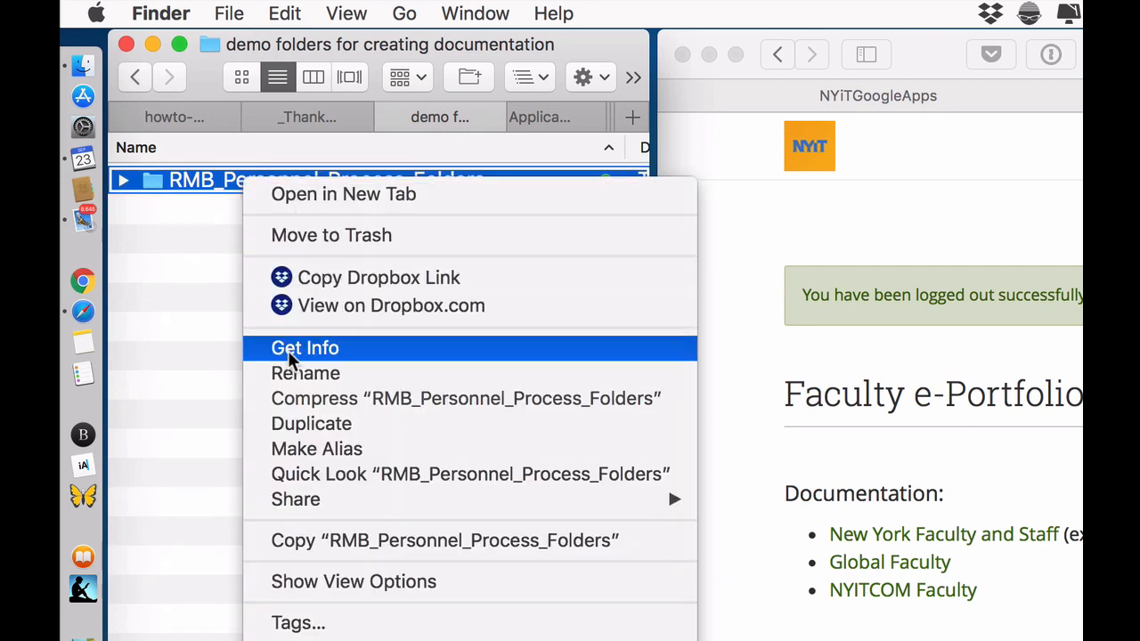
pyautogui.click(298, 399)
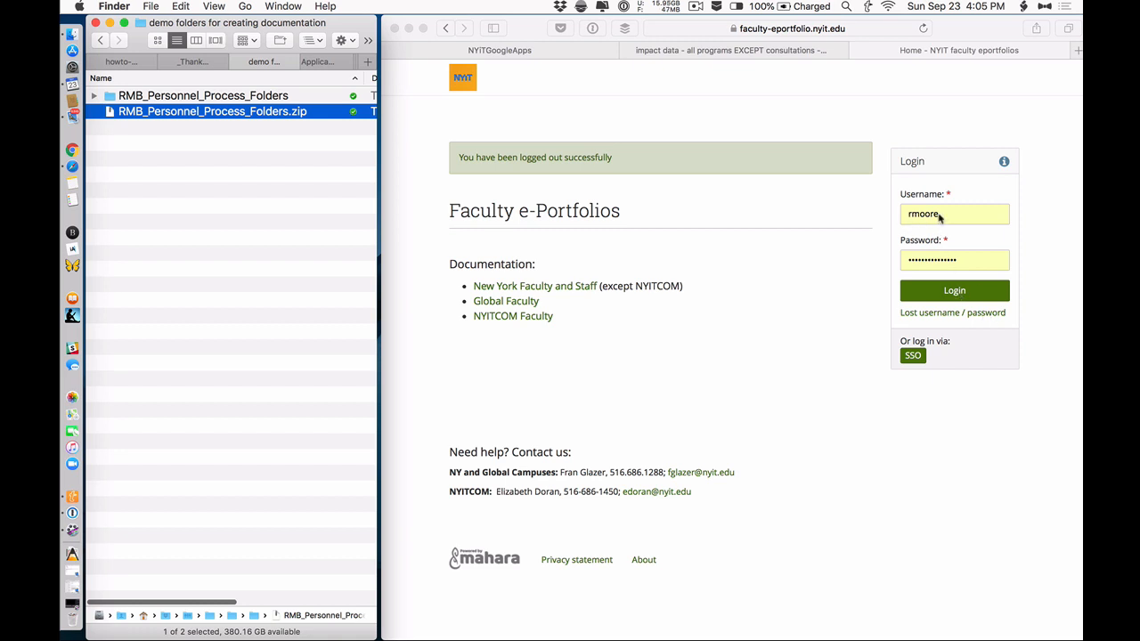
# Step: Switch to Safari, log in to the faculty e-portfolio site with the prefilled credentials, and open the content Files page
pyautogui.click(950, 295)
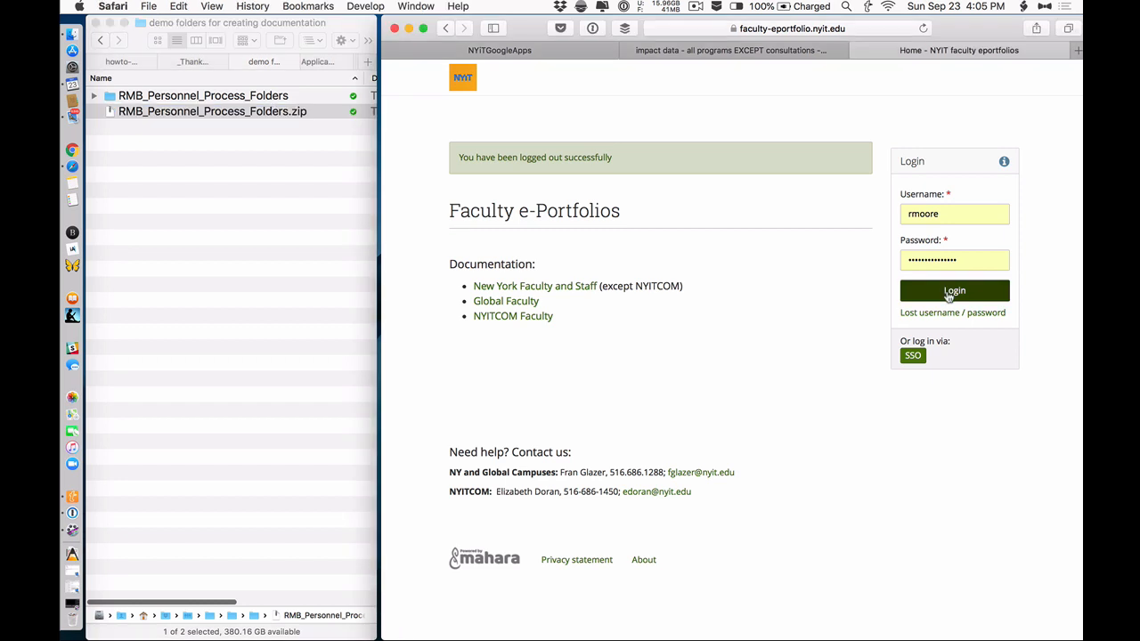
pyautogui.click(950, 295)
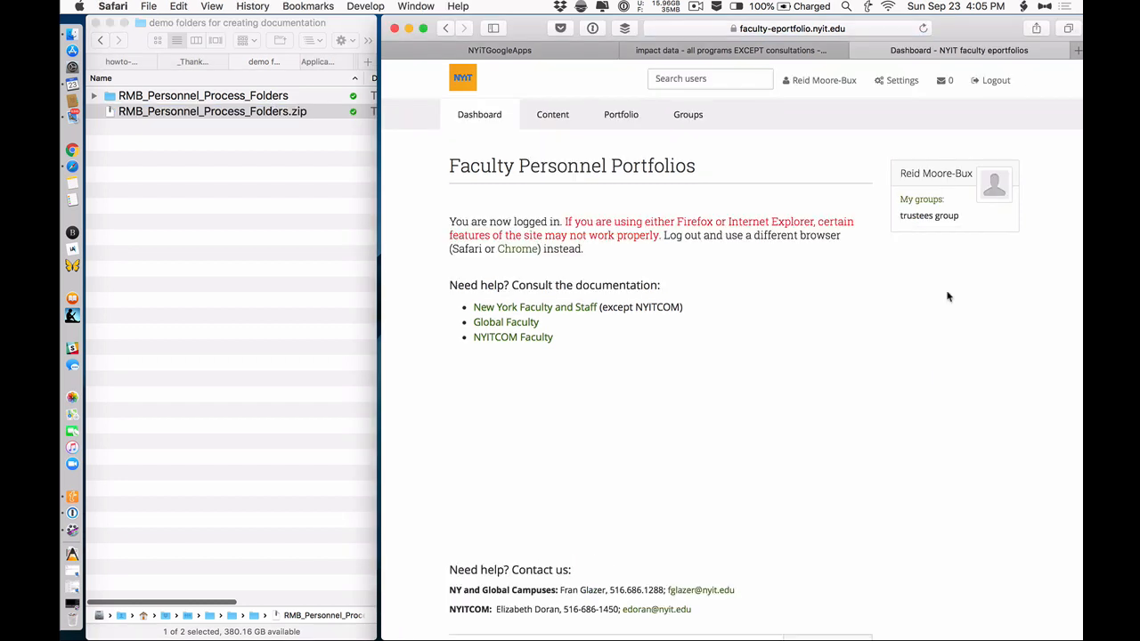
pyautogui.click(557, 120)
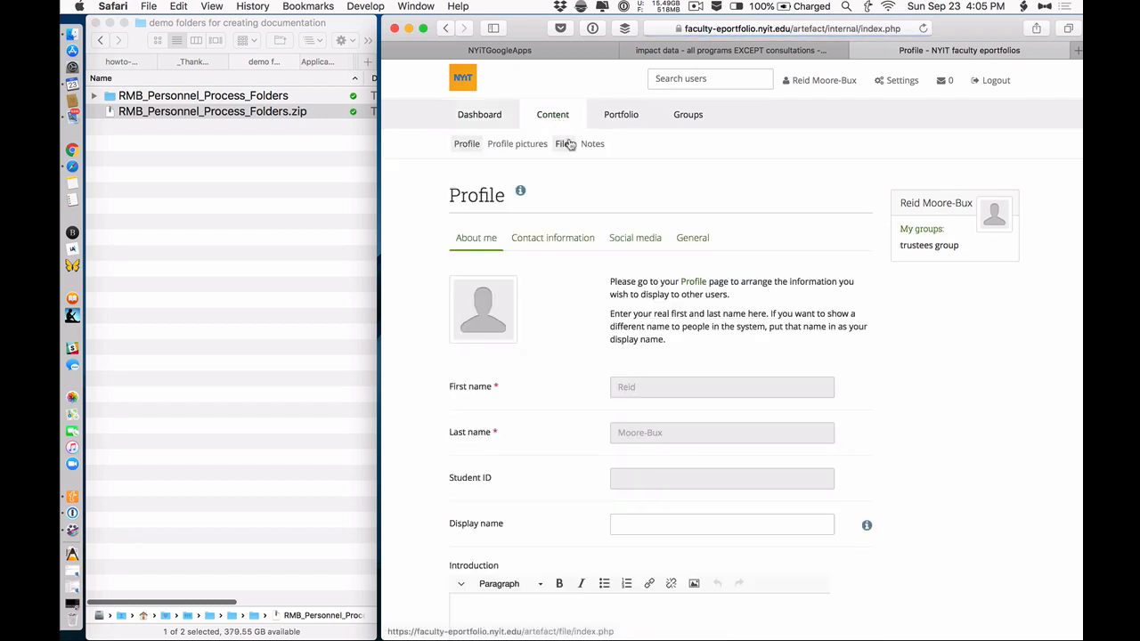
pyautogui.click(565, 146)
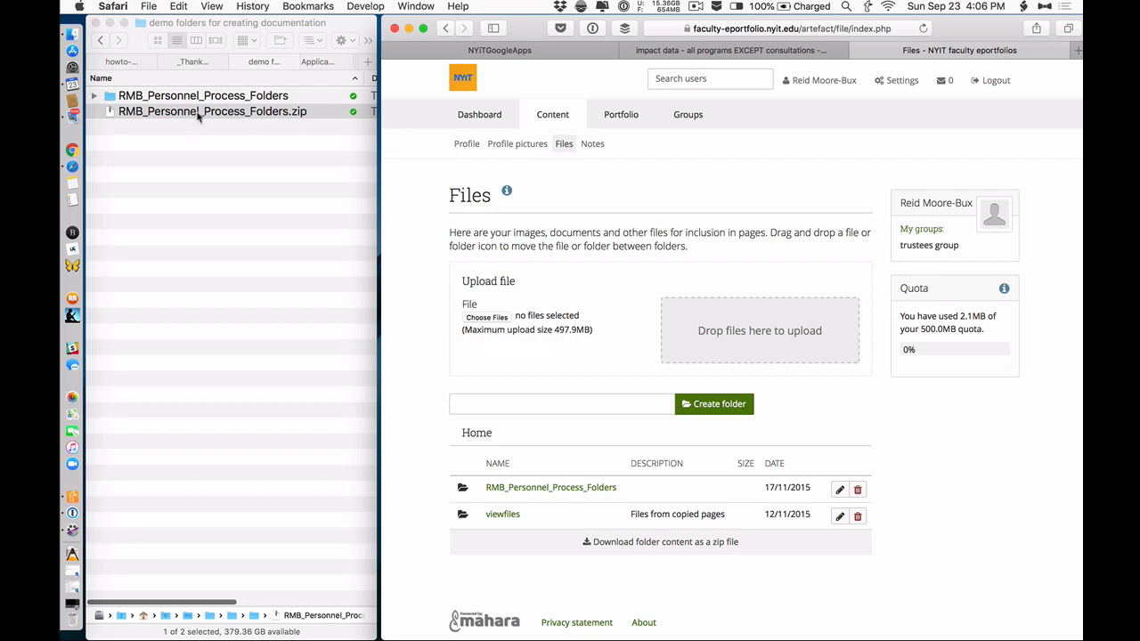
# Step: Upload RMB_Personnel_Process_Folders.zip to the portfolio files and decompress it there
pyautogui.moveTo(198, 116); pyautogui.dragTo(668, 321)
pyautogui.scroll(-3, 713, 331)
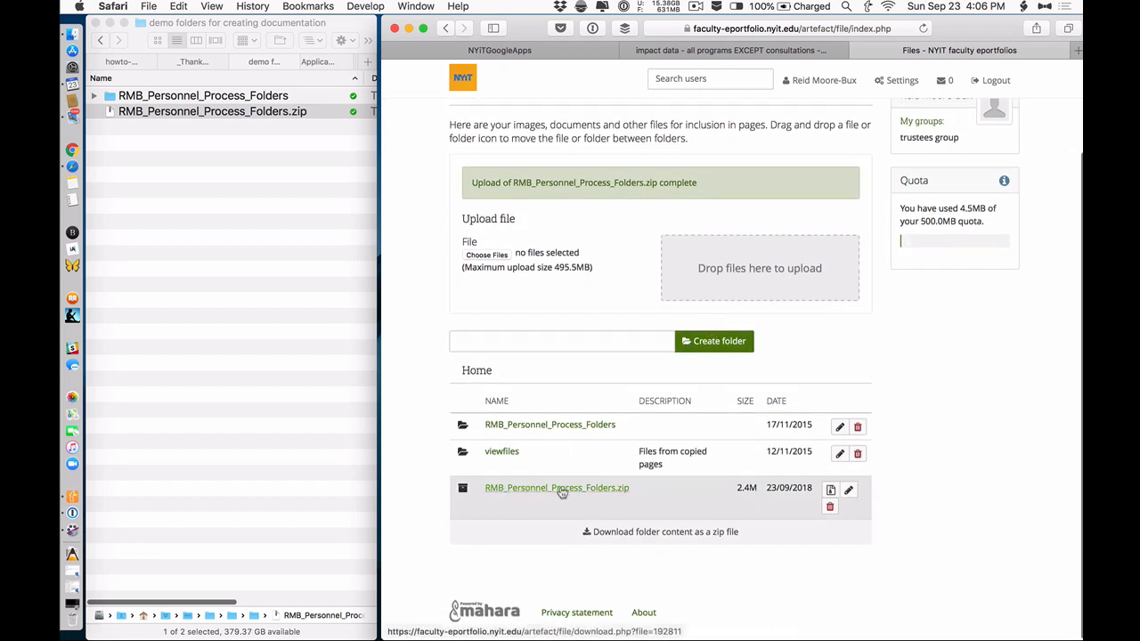
pyautogui.click(830, 497)
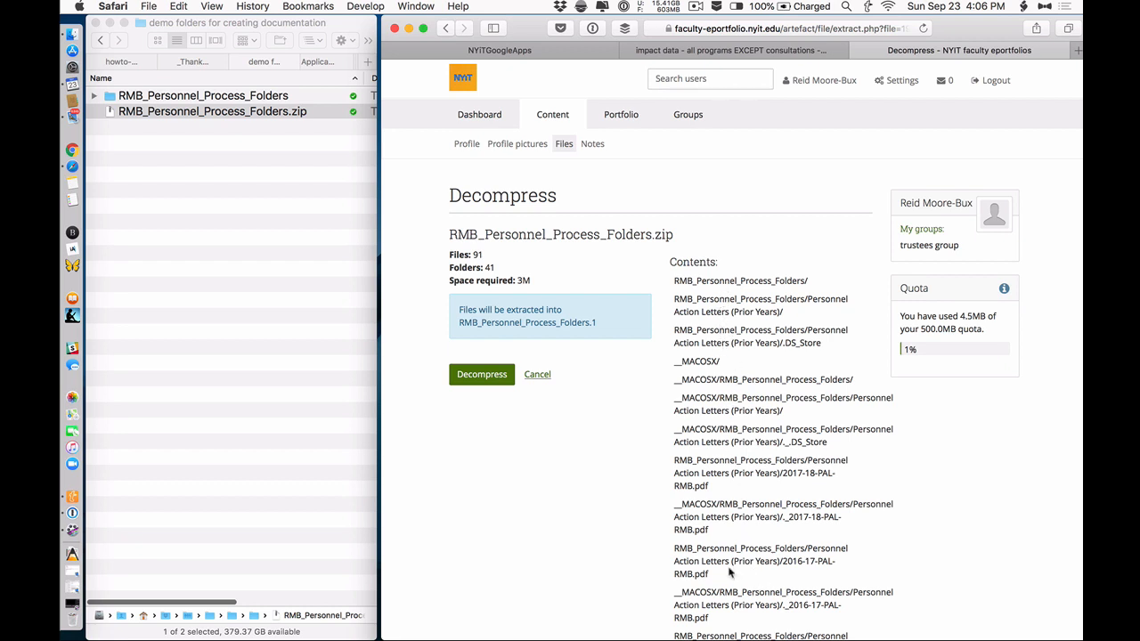
pyautogui.click(485, 375)
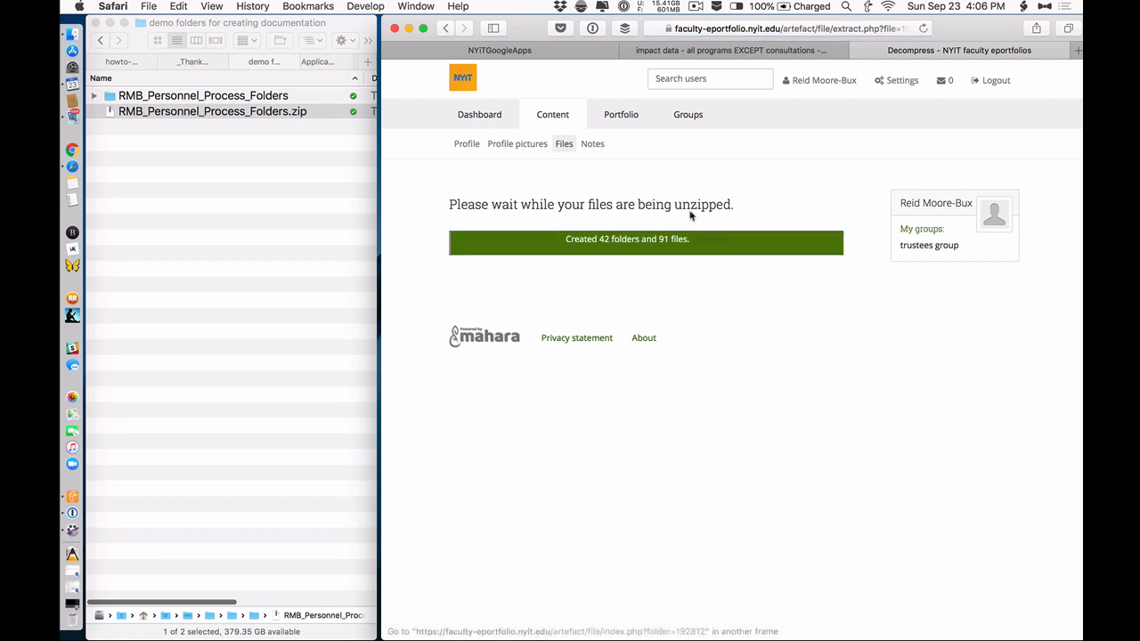
# Step: Return to the Files list and delete the old RMB_Personnel_Process_Folders folder dated 17/11/2015
pyautogui.click(562, 148)
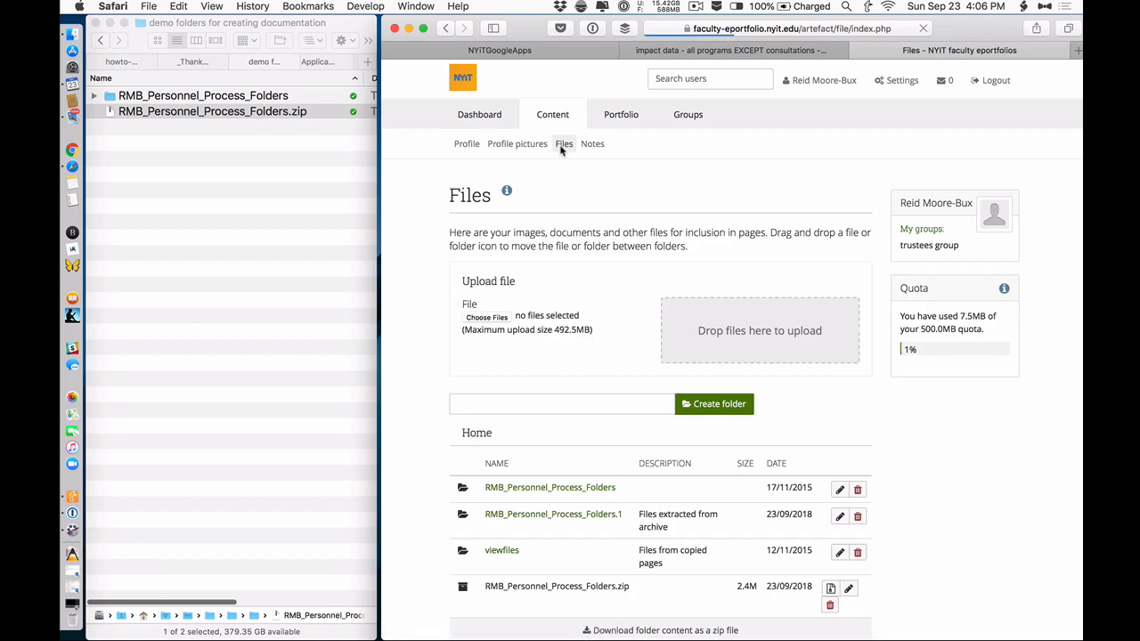
pyautogui.scroll(-2, 579, 365)
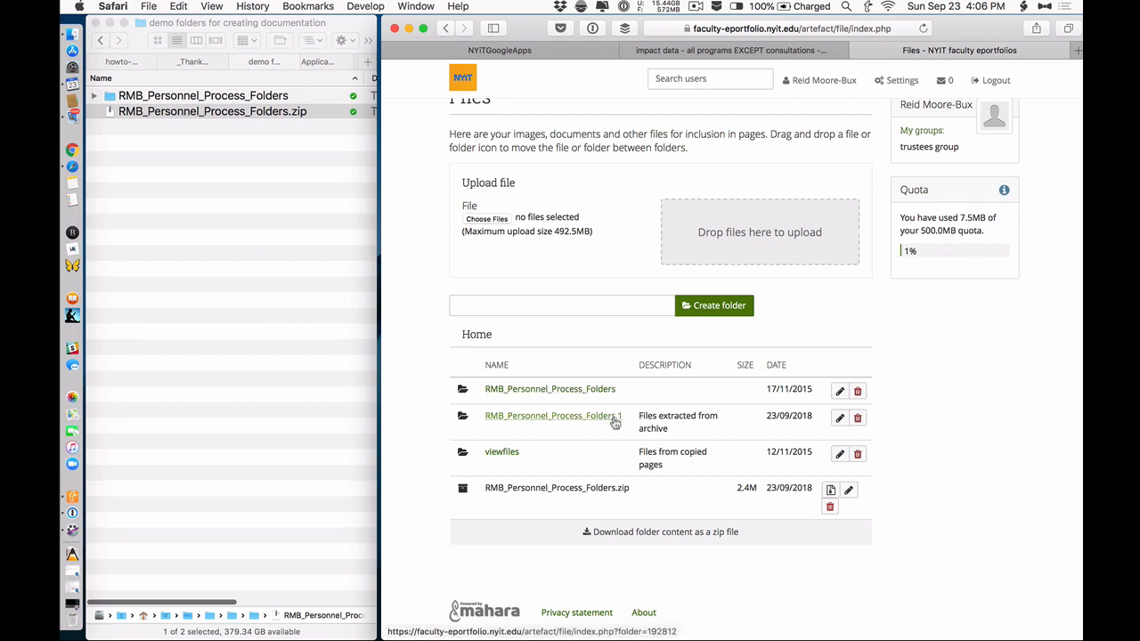
pyautogui.click(860, 393)
pyautogui.click(866, 357)
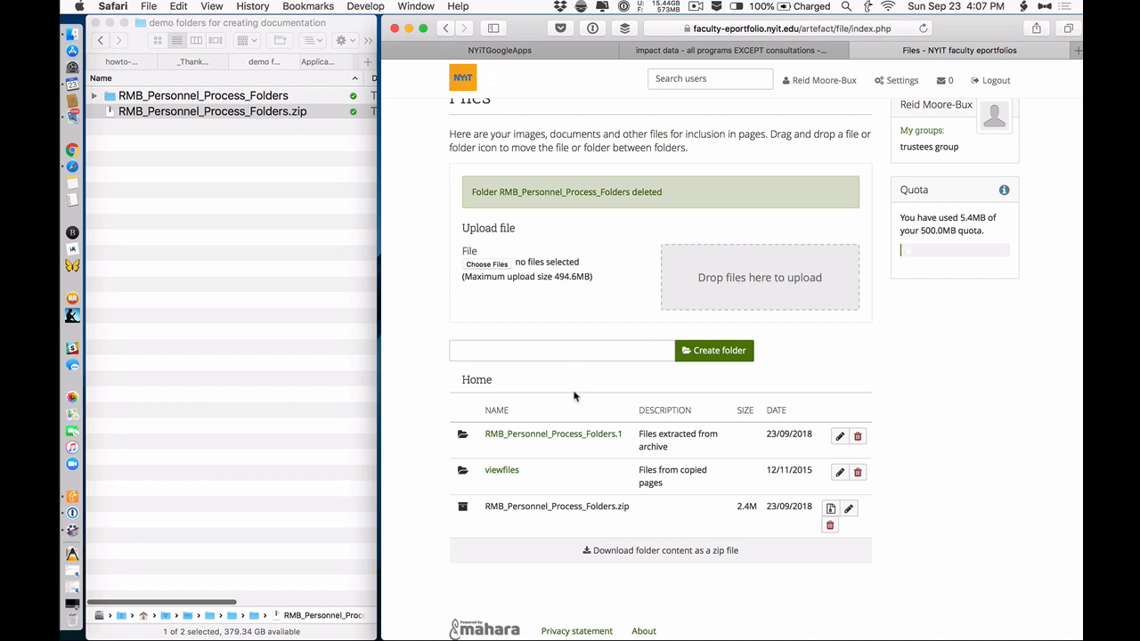
# Step: Preview the "TEMPLATE 2018-19 Personnel Portfolio" page and copy it as a new portfolio page
pyautogui.scroll(3, 572, 406)
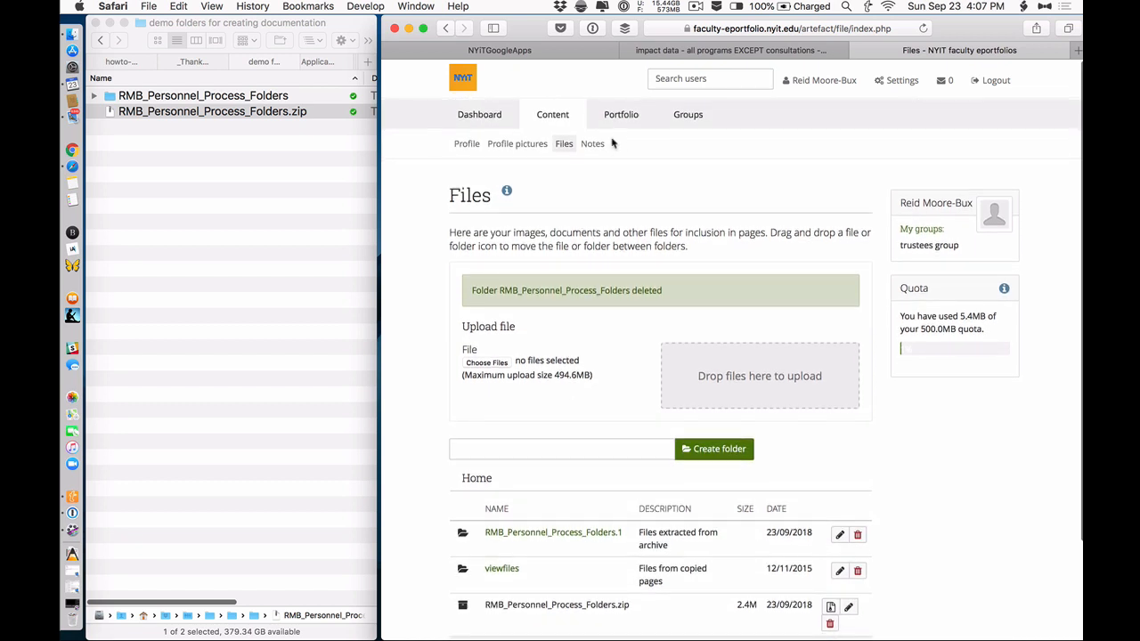
pyautogui.click(621, 116)
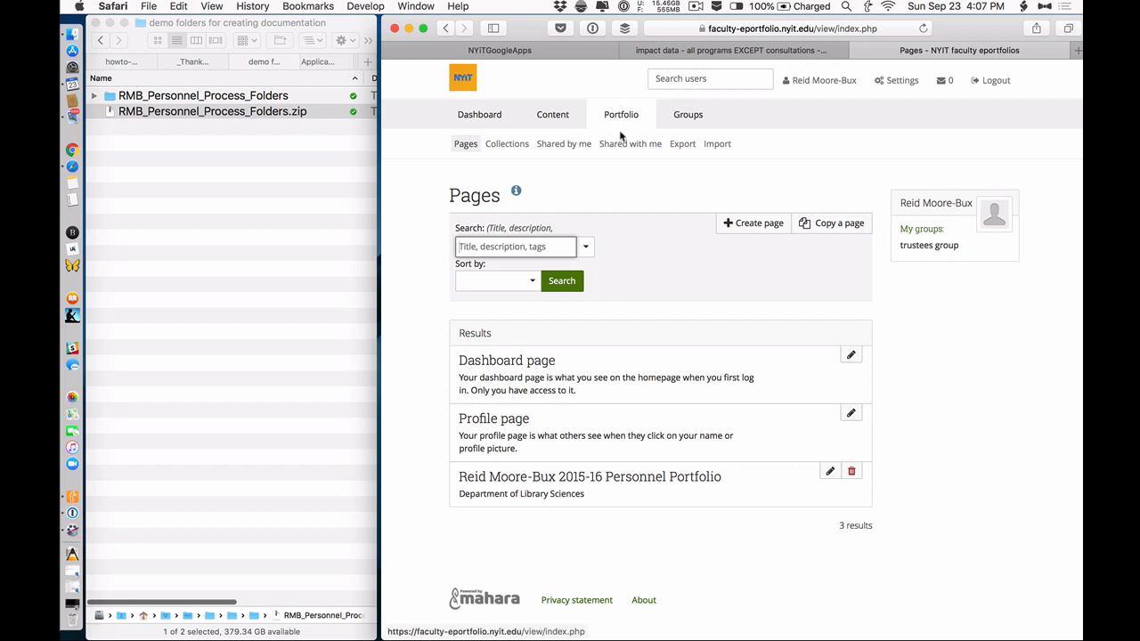
pyautogui.click(824, 224)
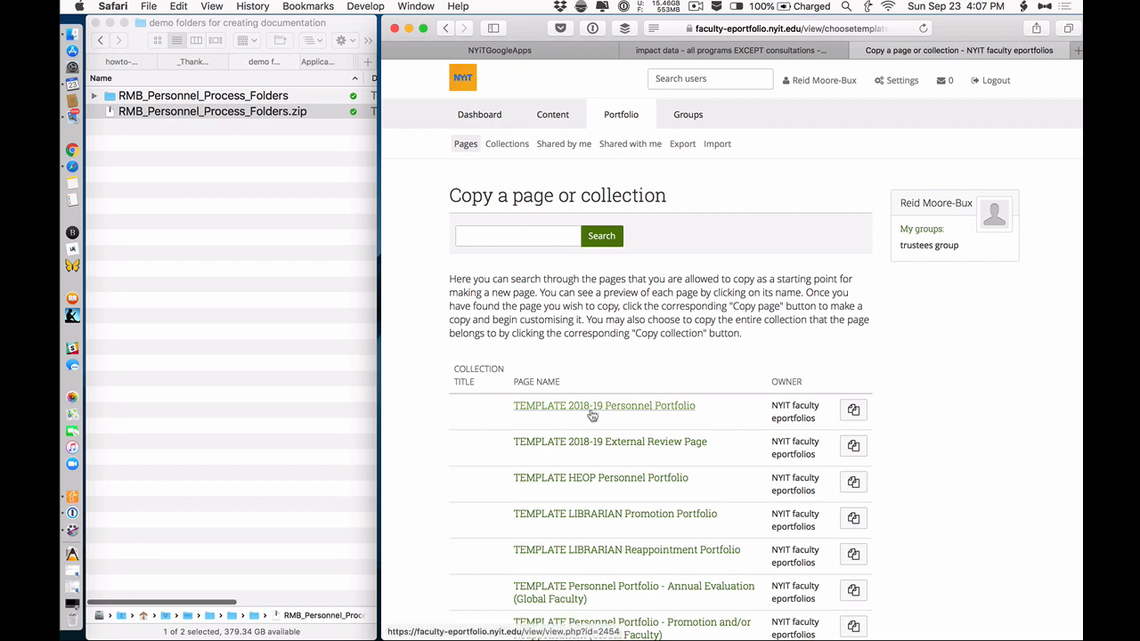
pyautogui.click(661, 407)
pyautogui.click(425, 349)
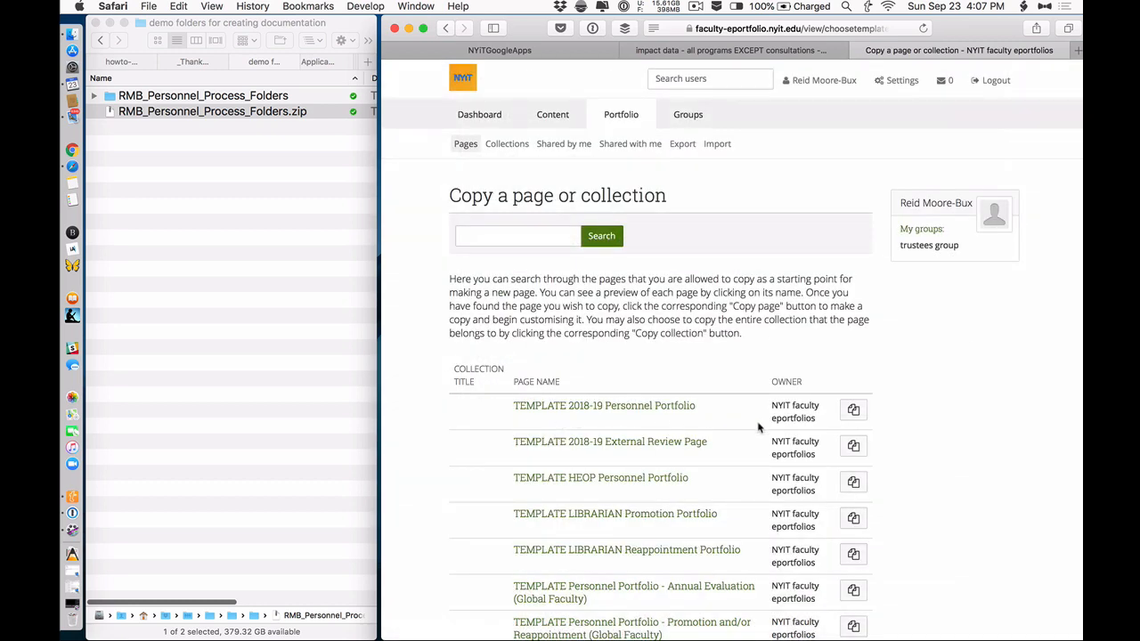
pyautogui.click(853, 411)
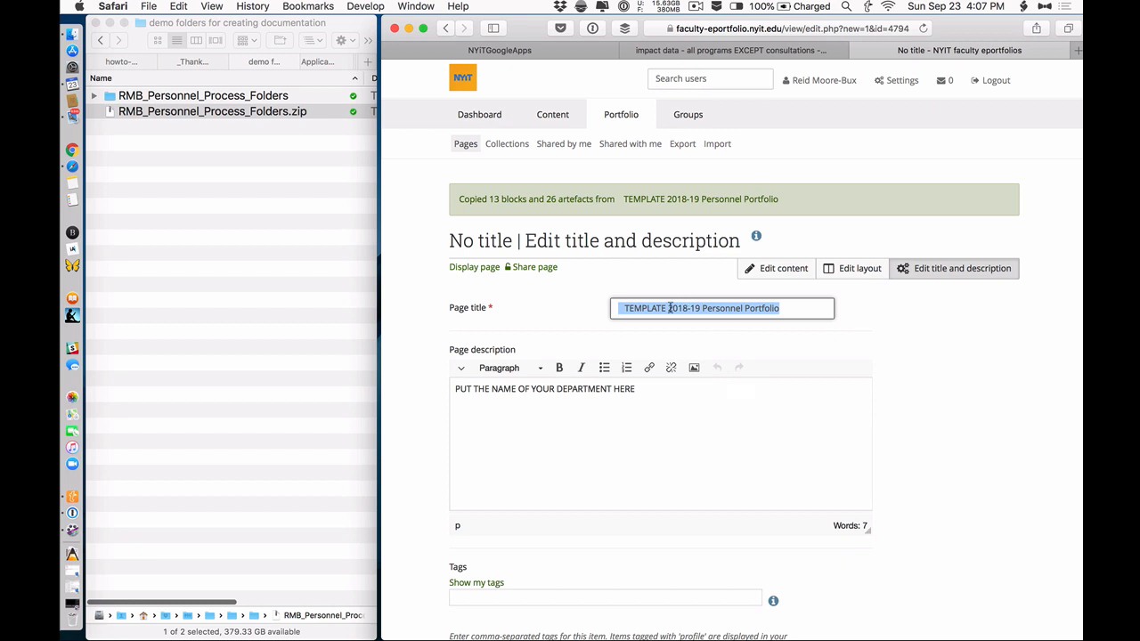
# Step: Replace the word TEMPLATE in the page title with the faculty member's full name, keeping "2018-19 Personnel Portfolio"
pyautogui.moveTo(664, 308); pyautogui.dragTo(588, 304)
pyautogui.press('BackSpace')
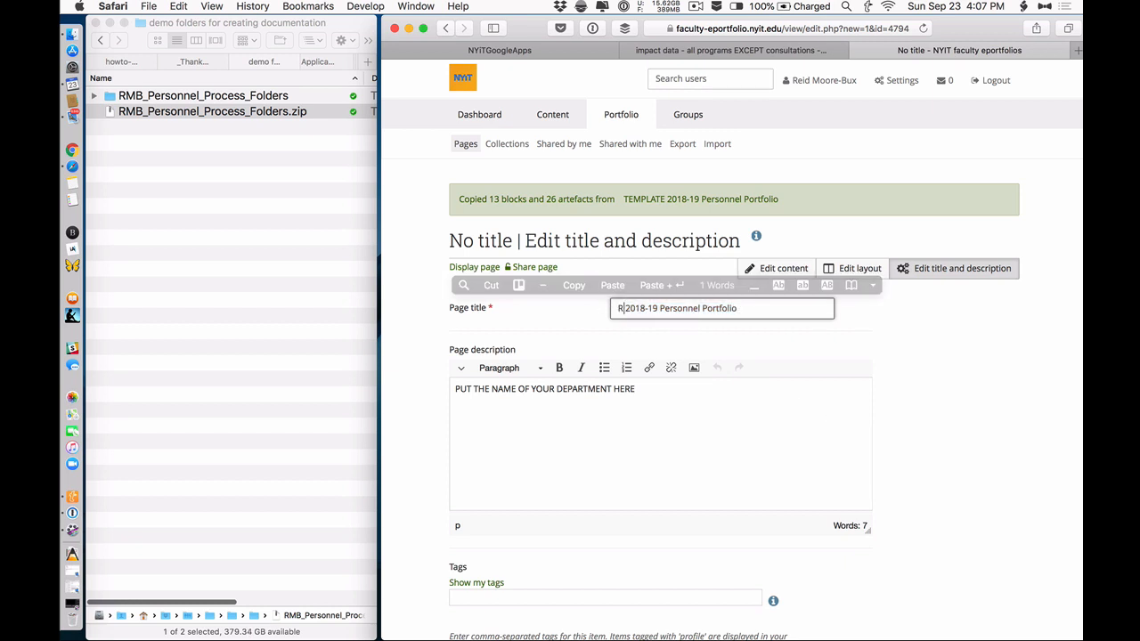
pyautogui.write('Reid')
pyautogui.write(' Moore-')
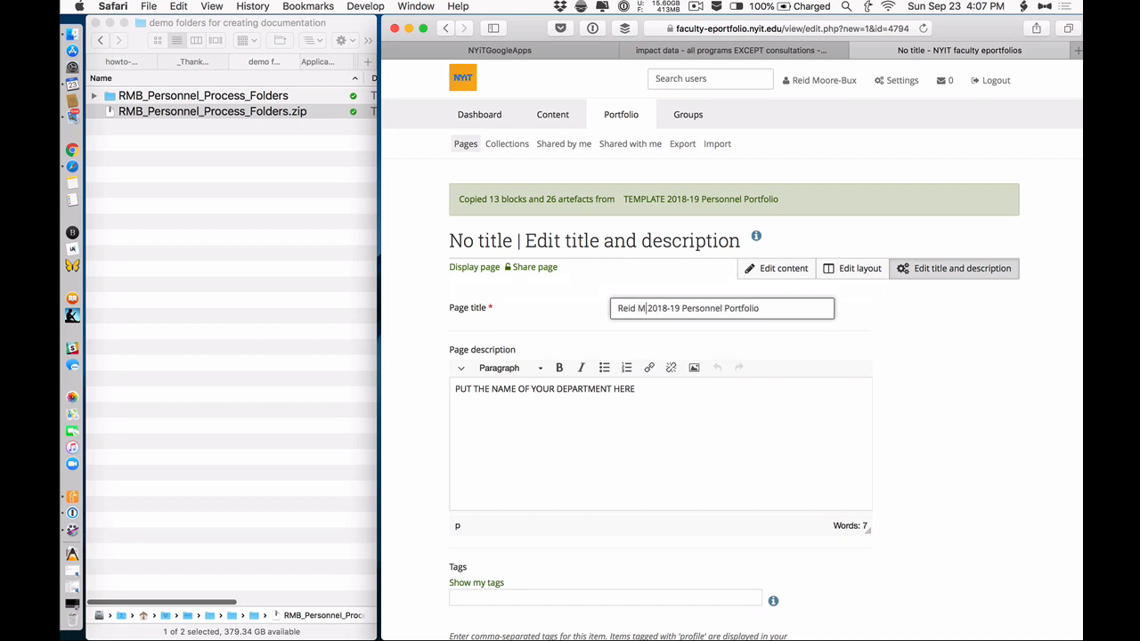
pyautogui.write('Bux')
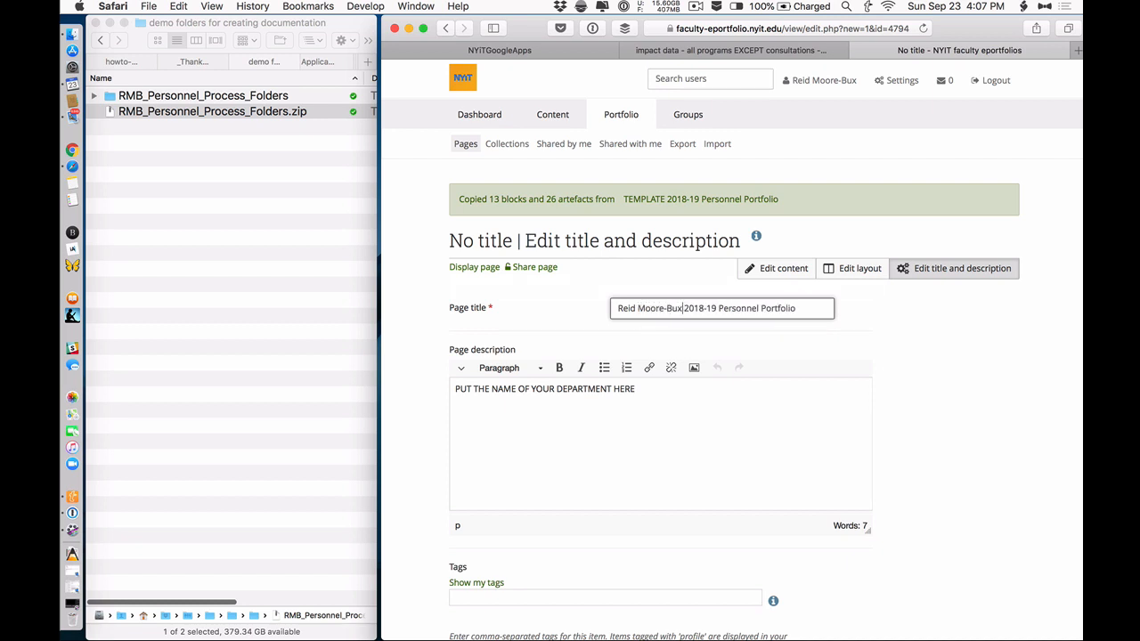
# Step: Replace the placeholder page description with "Department of Silly Walks" and save the page's title and description
pyautogui.moveTo(641, 390); pyautogui.dragTo(402, 387)
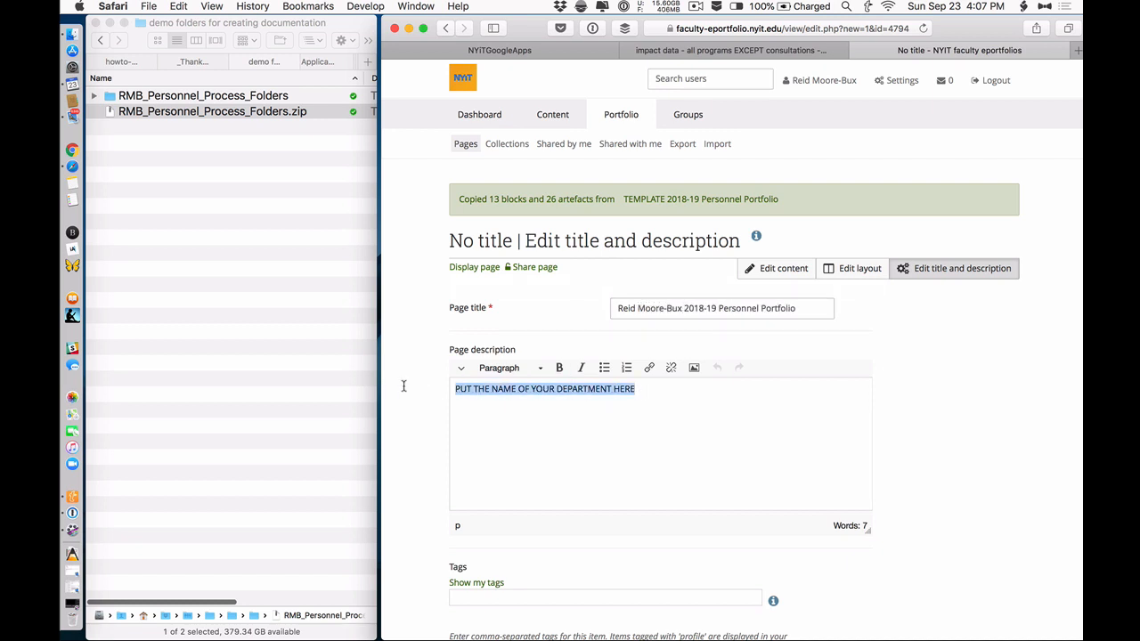
pyautogui.write('Depar')
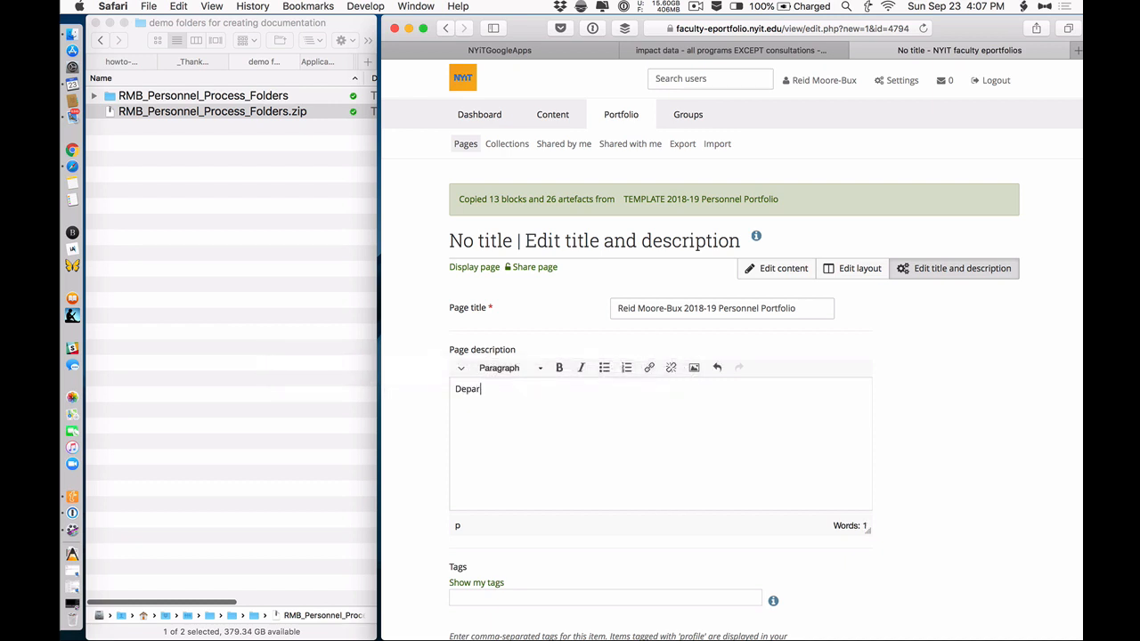
pyautogui.write('tment of Silly Walks')
pyautogui.scroll(-5, 466, 473)
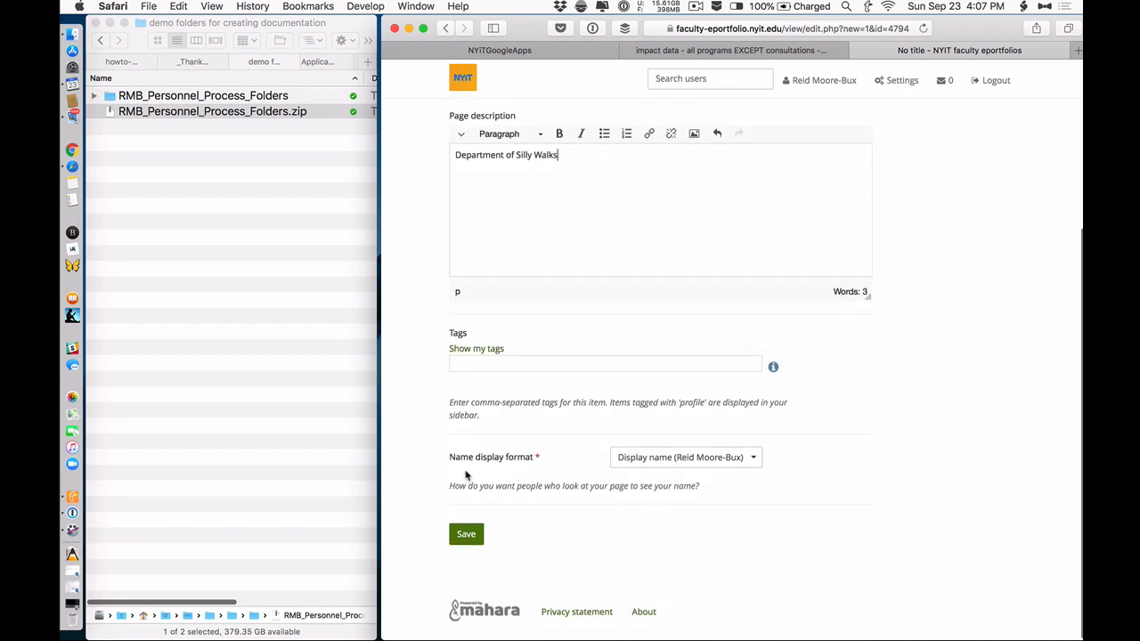
pyautogui.click(466, 535)
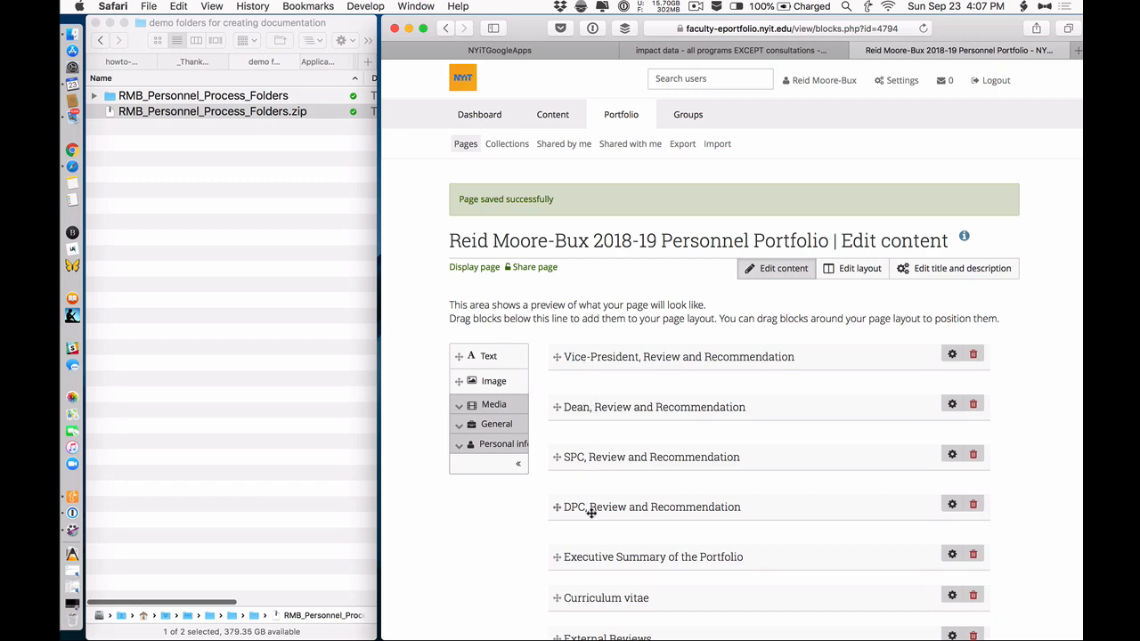
# Step: Look over the copied page's blocks and expand the local RMB_Personnel_Process_Folders folder in Finder to compare its contents
pyautogui.scroll(-5, 591, 513)
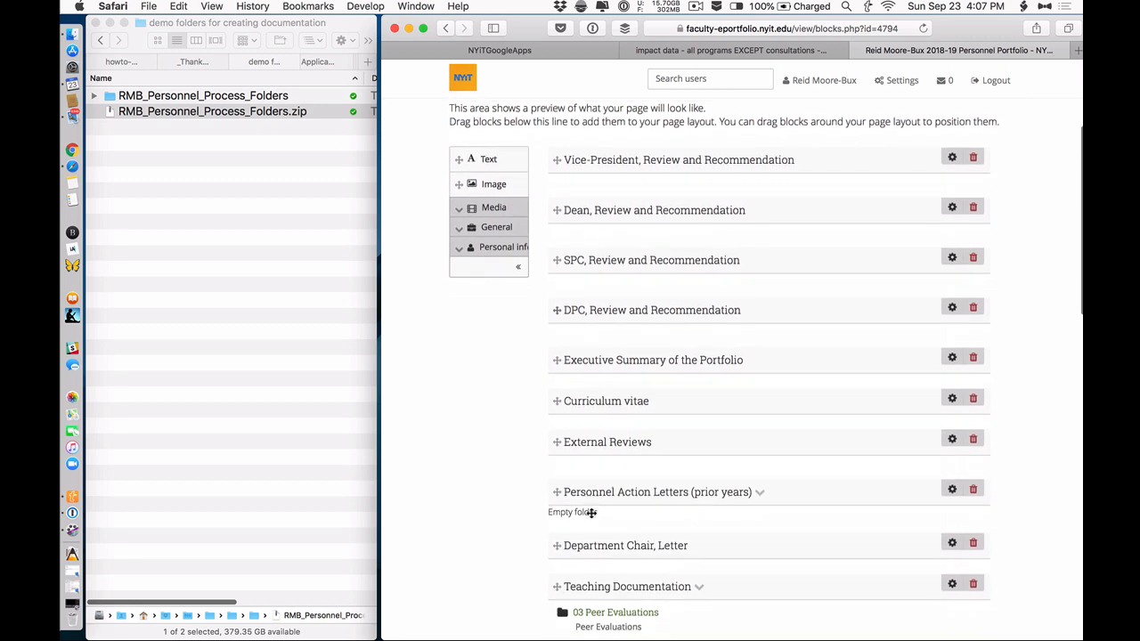
pyautogui.scroll(-4, 590, 513)
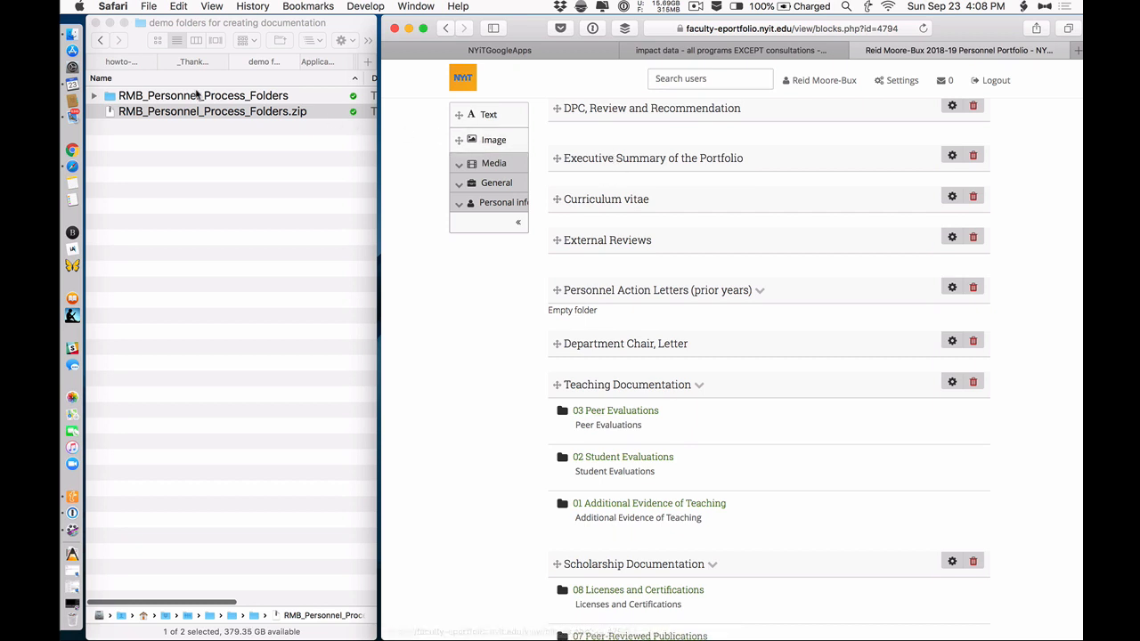
pyautogui.click(92, 98)
pyautogui.click(93, 97)
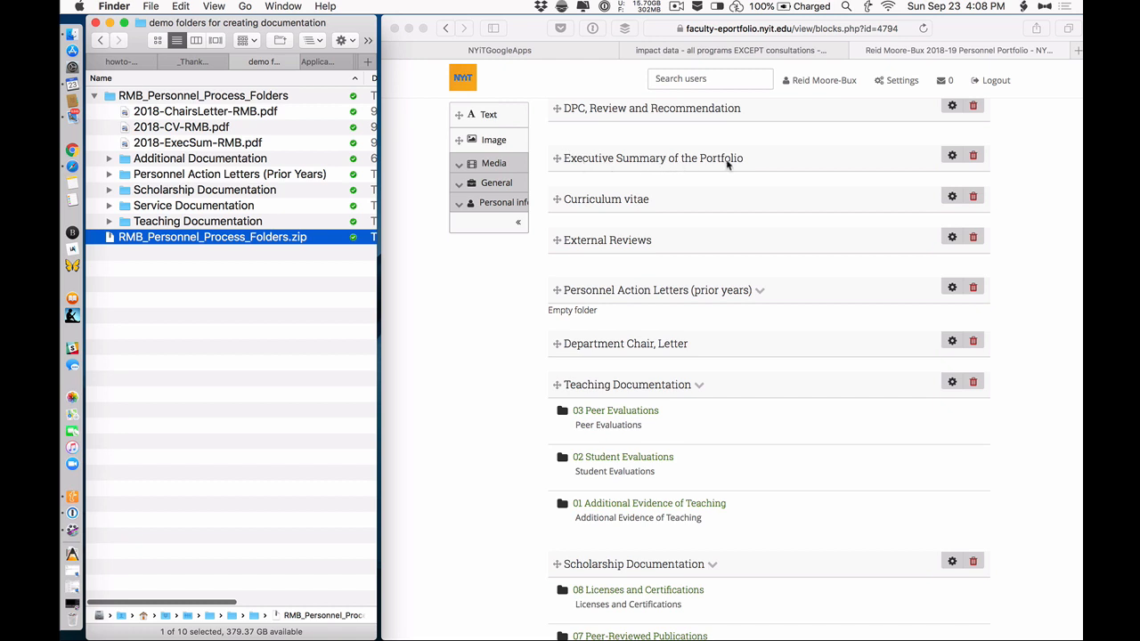
# Step: Attach 2018-ExecSum-RMB.pdf from the extracted RMB_Personnel_Process_Folders folder to the Executive Summary of the Portfolio block and save it
pyautogui.click(952, 157)
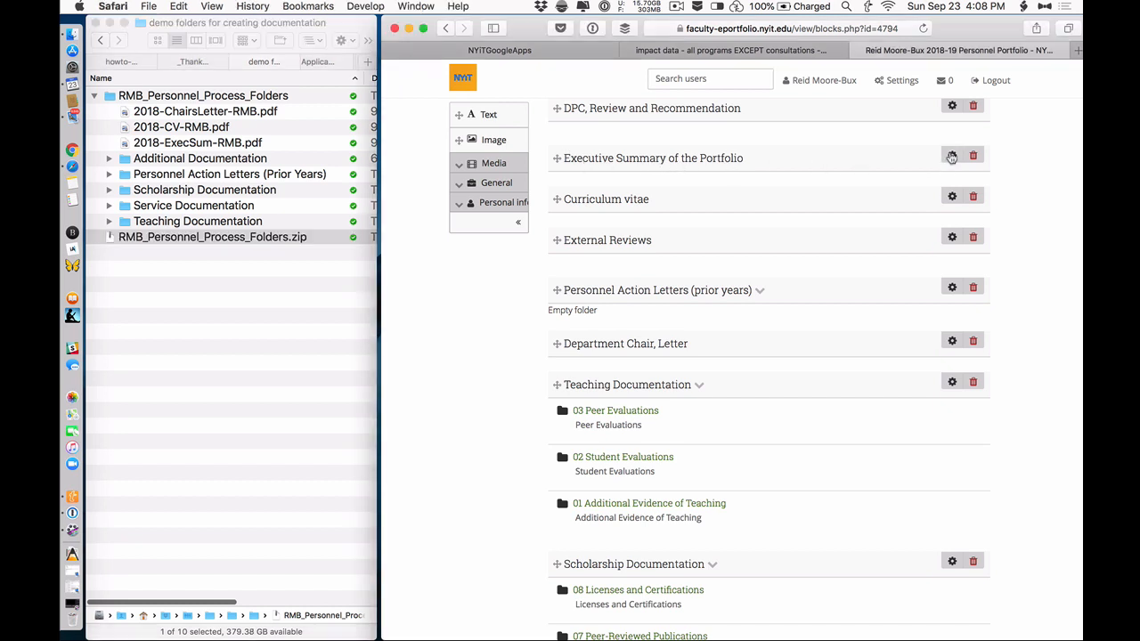
pyautogui.click(952, 157)
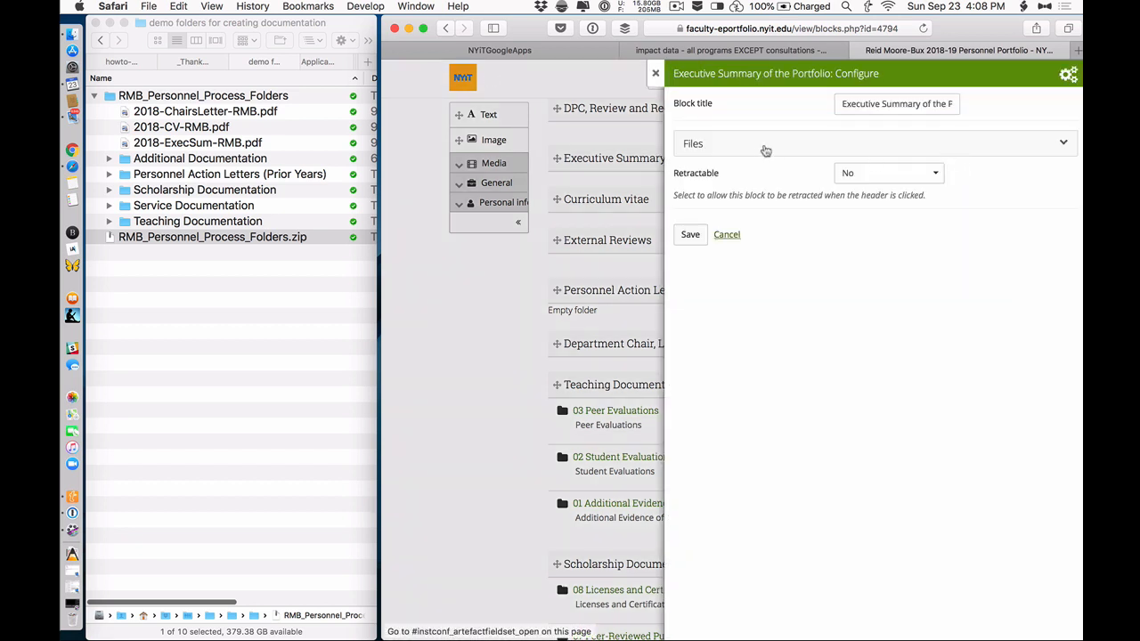
pyautogui.click(762, 146)
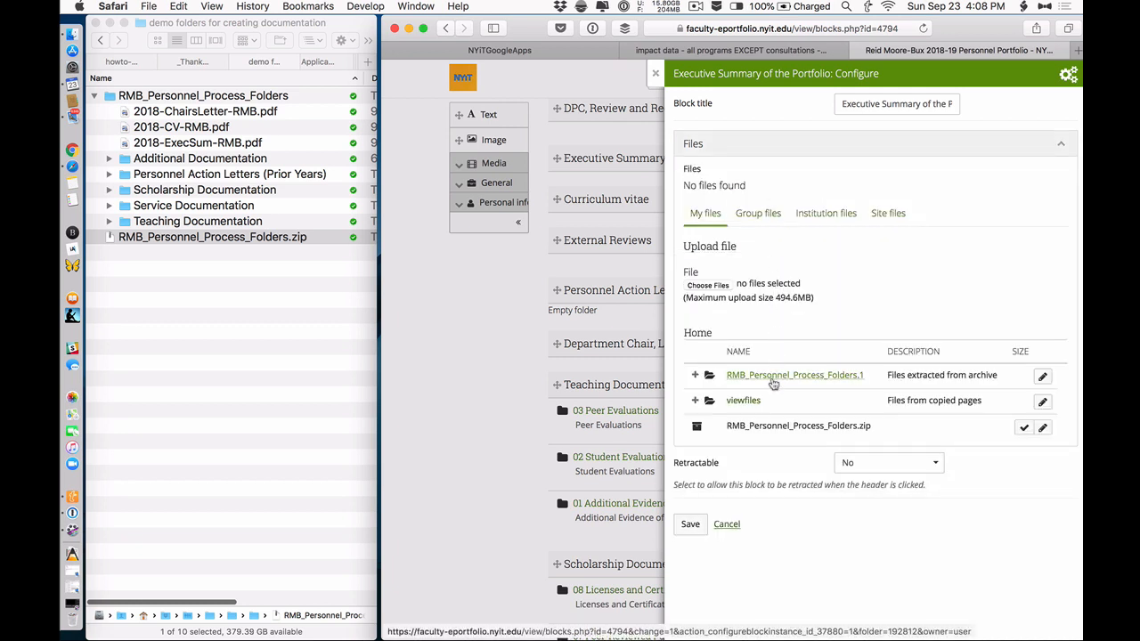
pyautogui.click(773, 378)
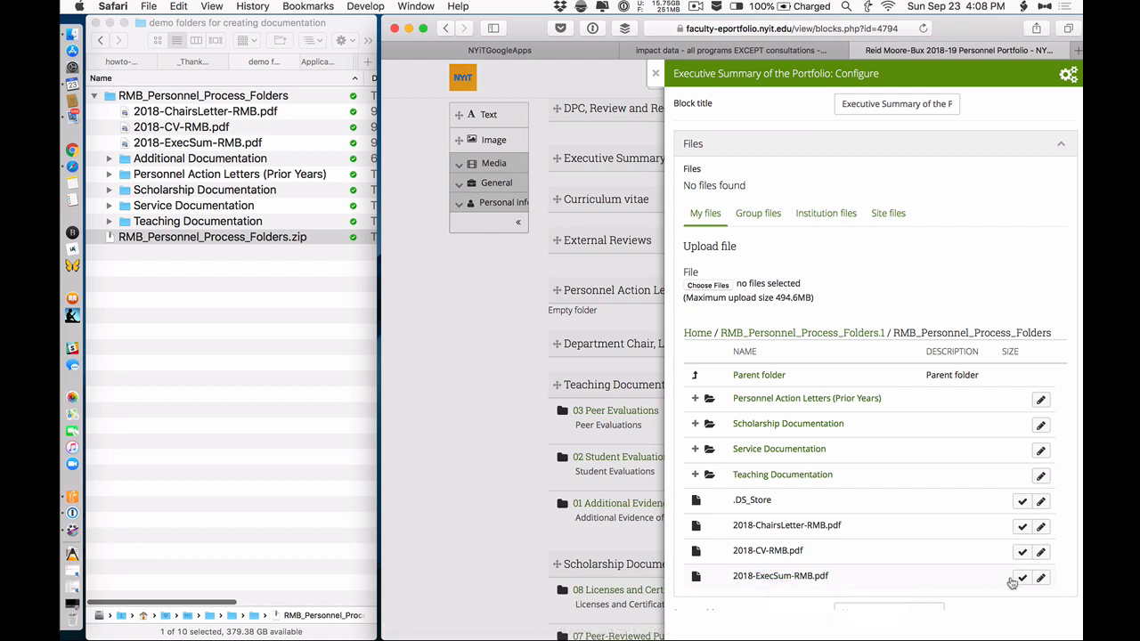
pyautogui.click(1022, 578)
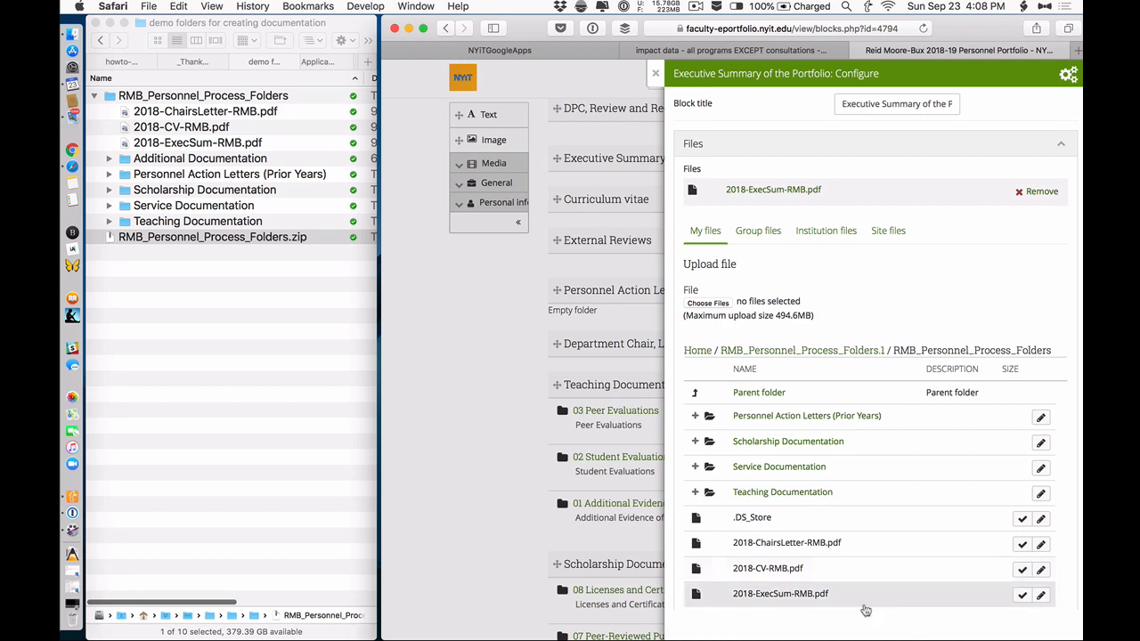
pyautogui.scroll(-5, 865, 611)
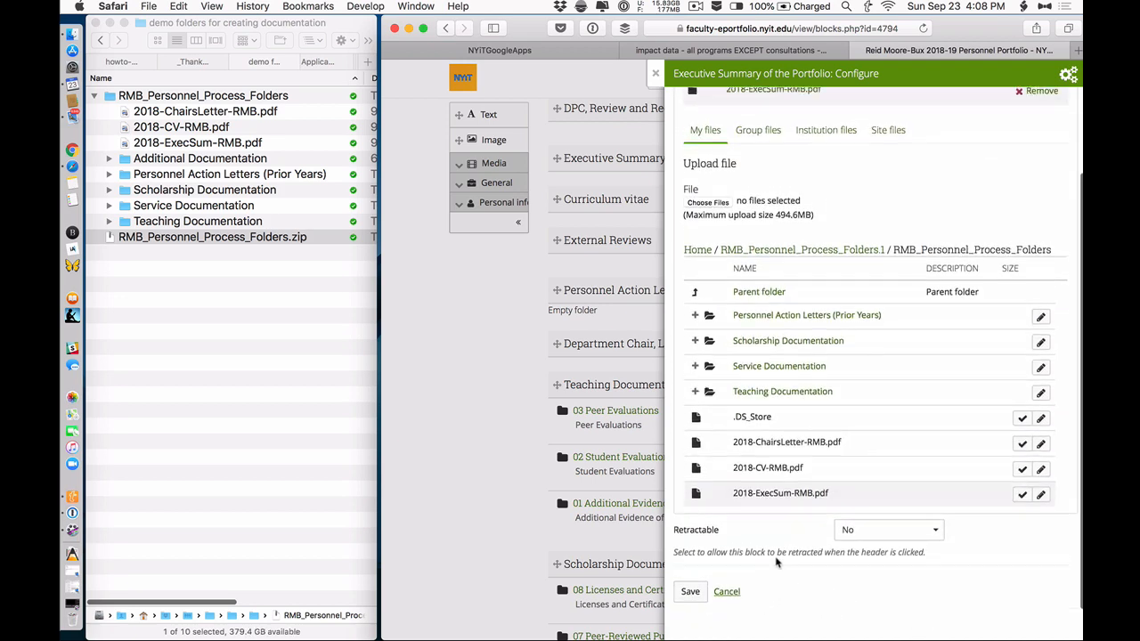
pyautogui.click(690, 594)
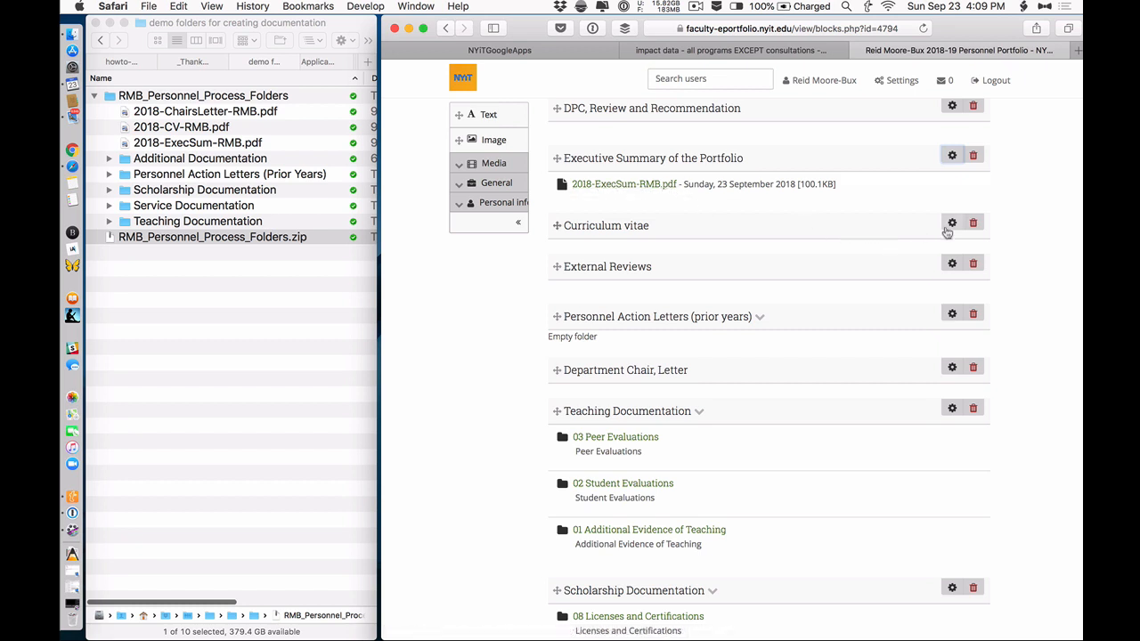
# Step: Add 2018-CV-RMB.pdf from the extracted RMB_Personnel_Process_Folders folder to the Curriculum vitae block and save it
pyautogui.click(951, 224)
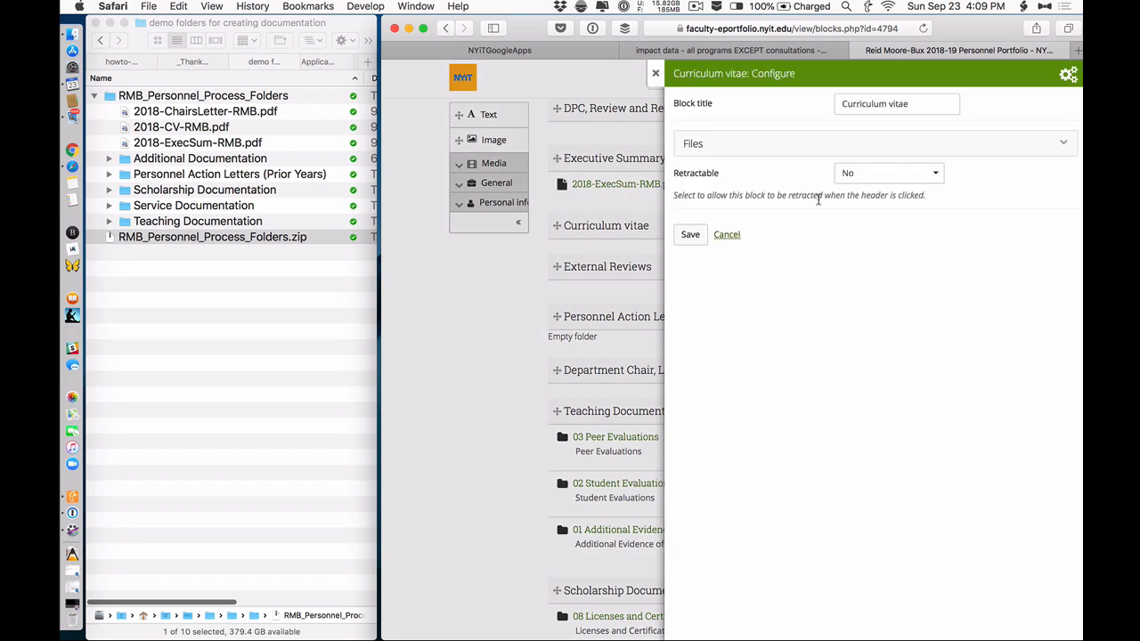
pyautogui.click(757, 146)
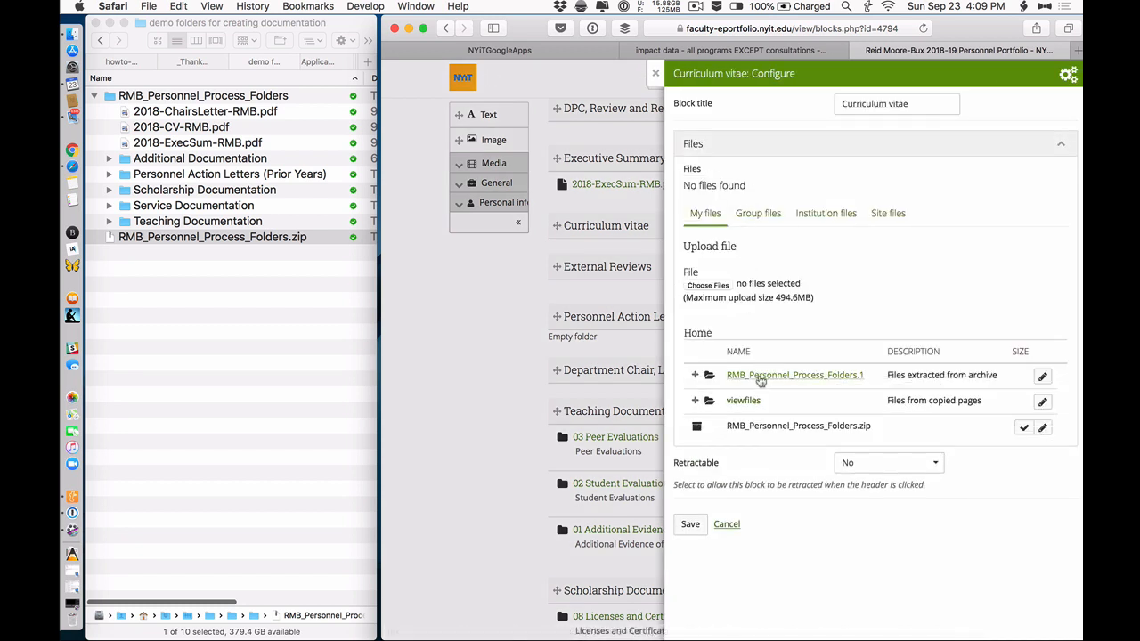
pyautogui.click(761, 378)
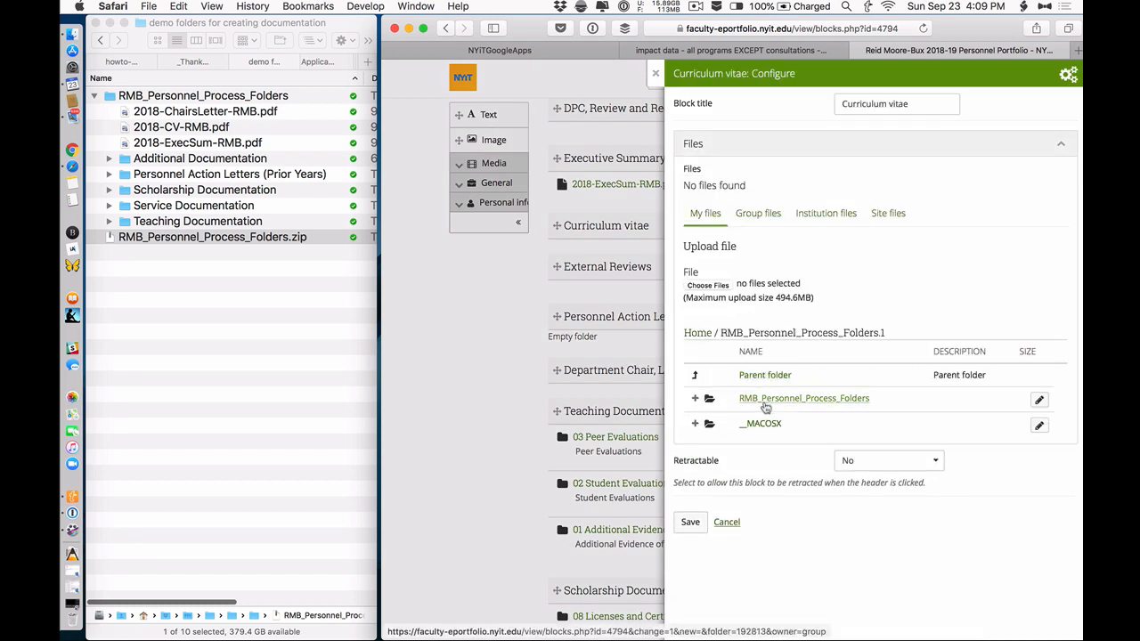
pyautogui.click(764, 400)
pyautogui.scroll(-2, 772, 463)
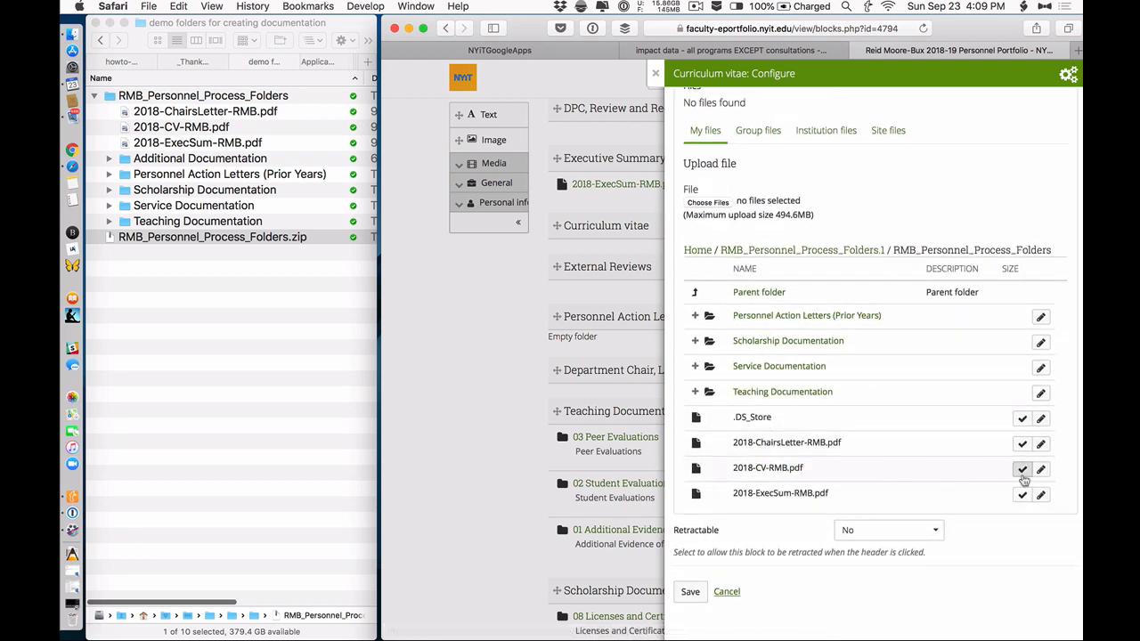
pyautogui.click(1022, 477)
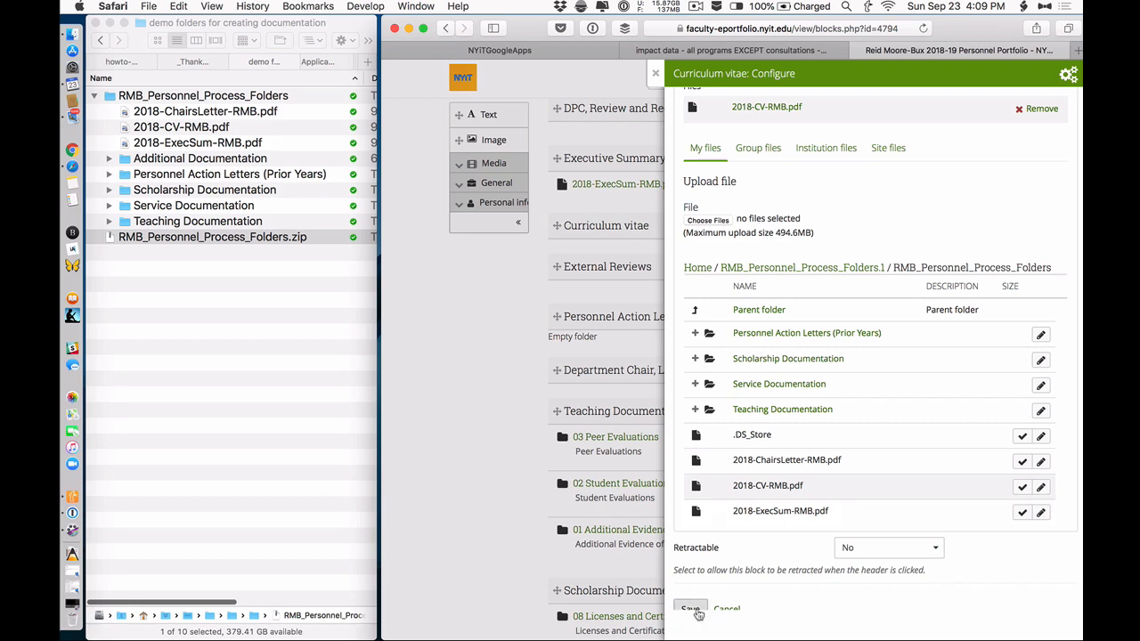
pyautogui.scroll(-2, 696, 607)
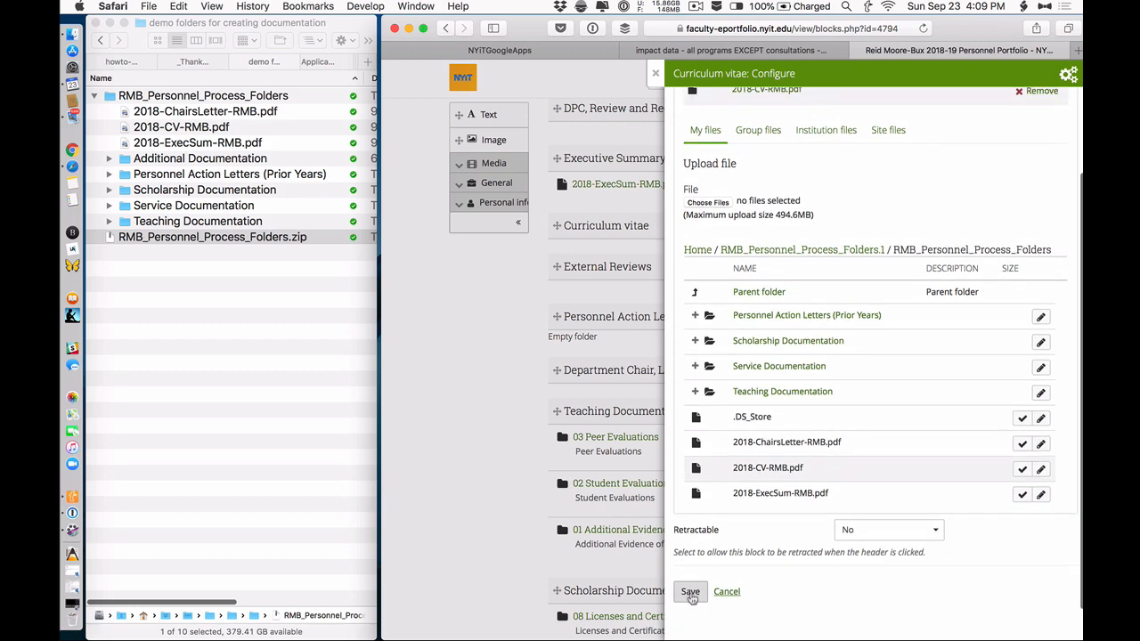
pyautogui.click(692, 595)
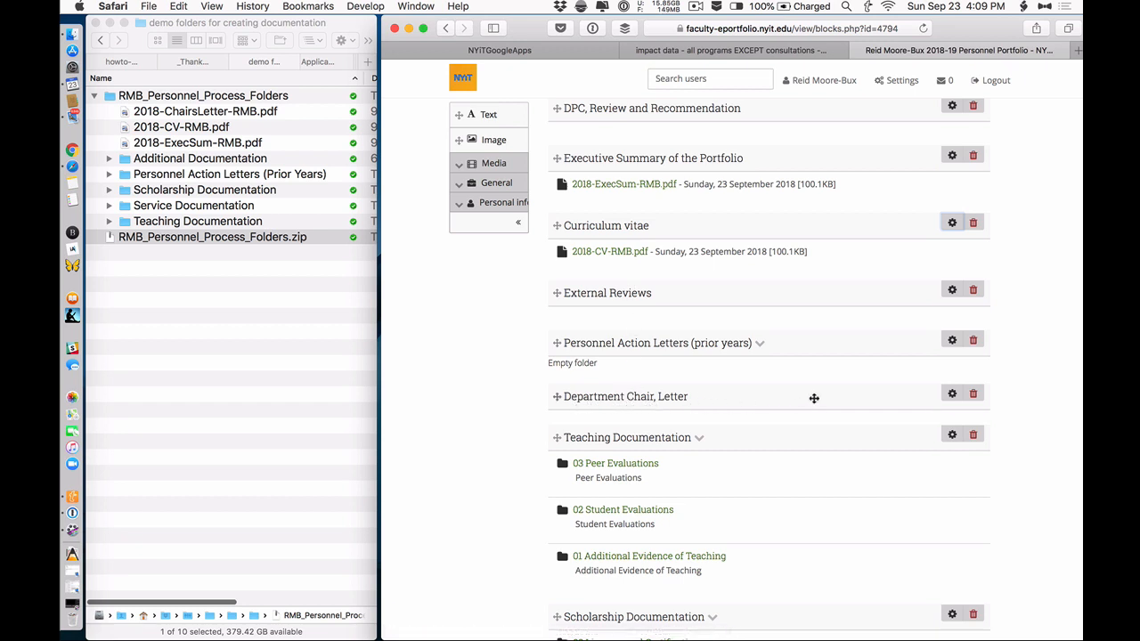
# Step: Configure the Department Chair, Letter block to show 2018-ChairsLetter-RMB.pdf from the extracted personnel folder and save it
pyautogui.click(952, 393)
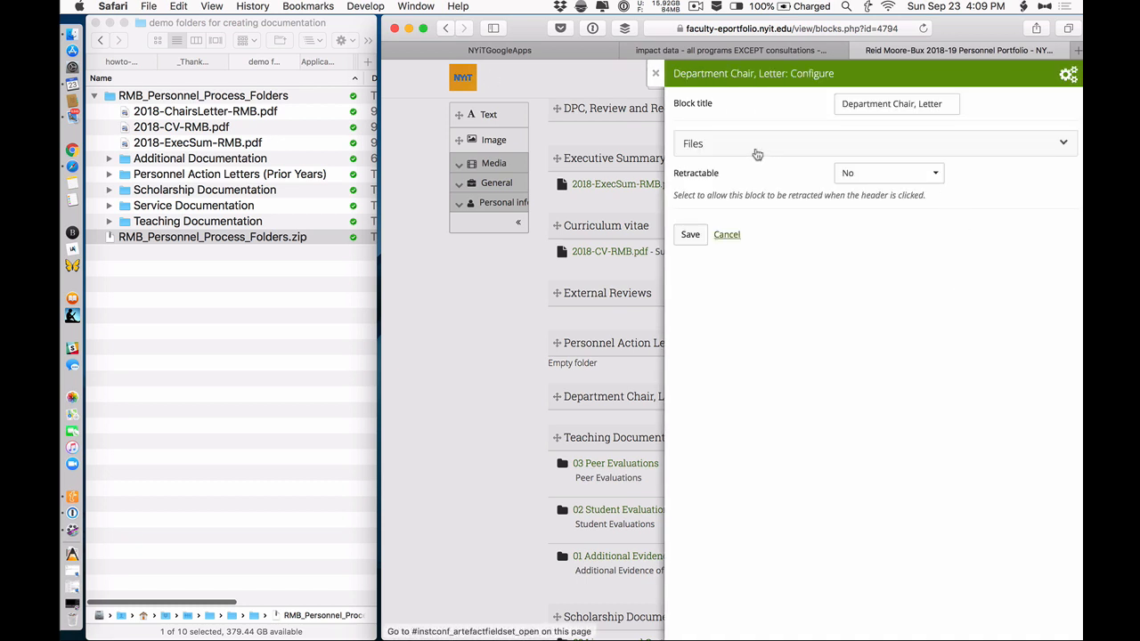
pyautogui.click(756, 154)
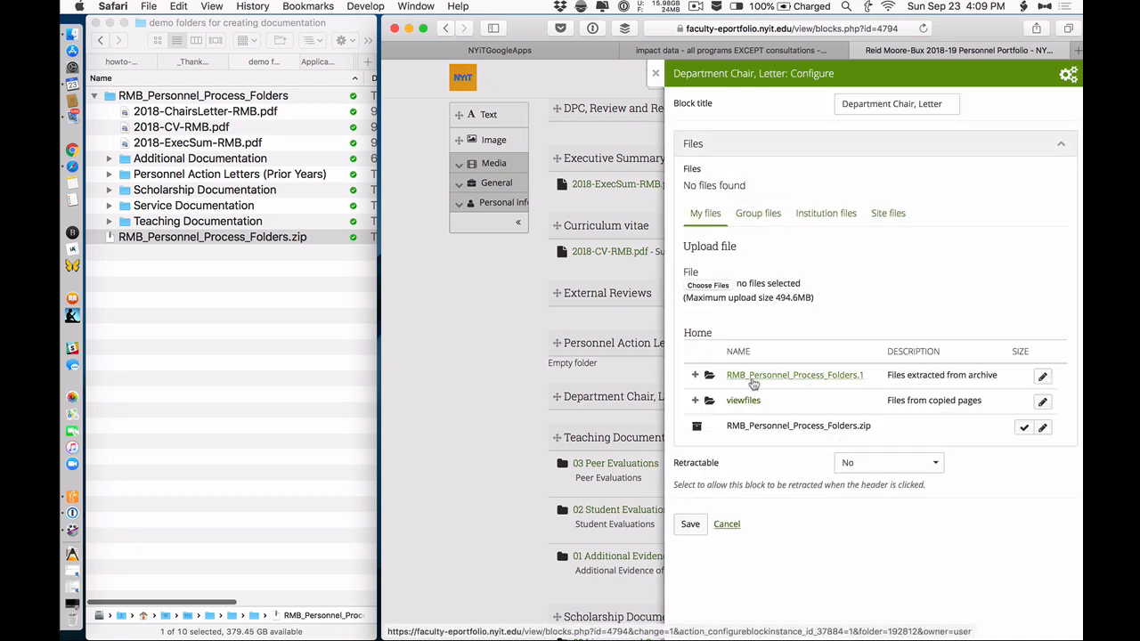
pyautogui.click(756, 376)
pyautogui.click(753, 400)
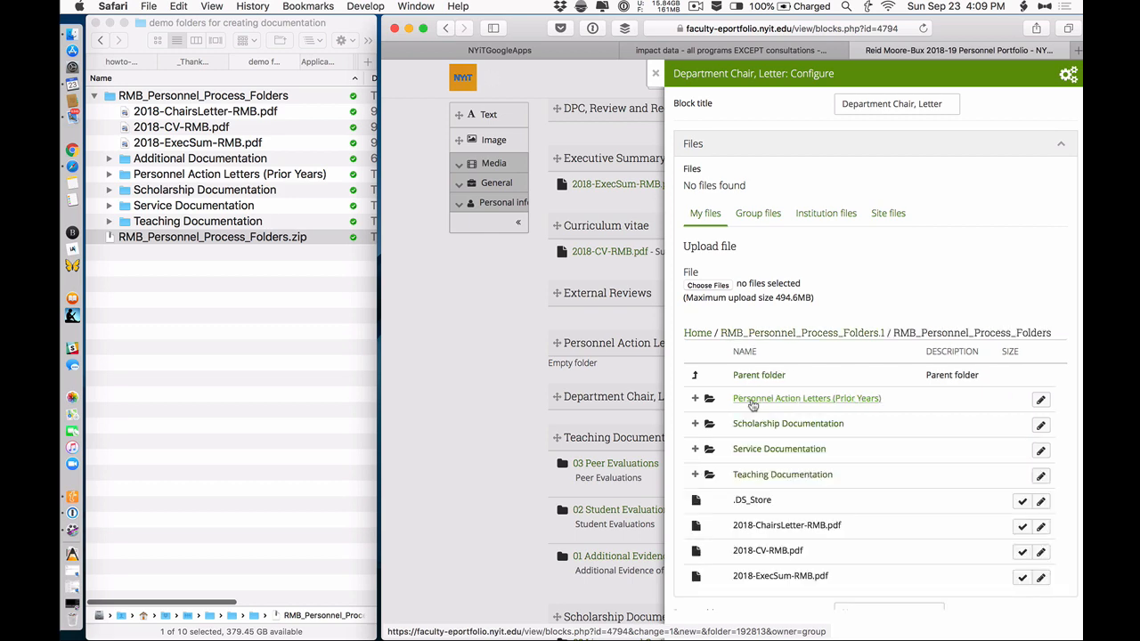
pyautogui.scroll(-2, 753, 406)
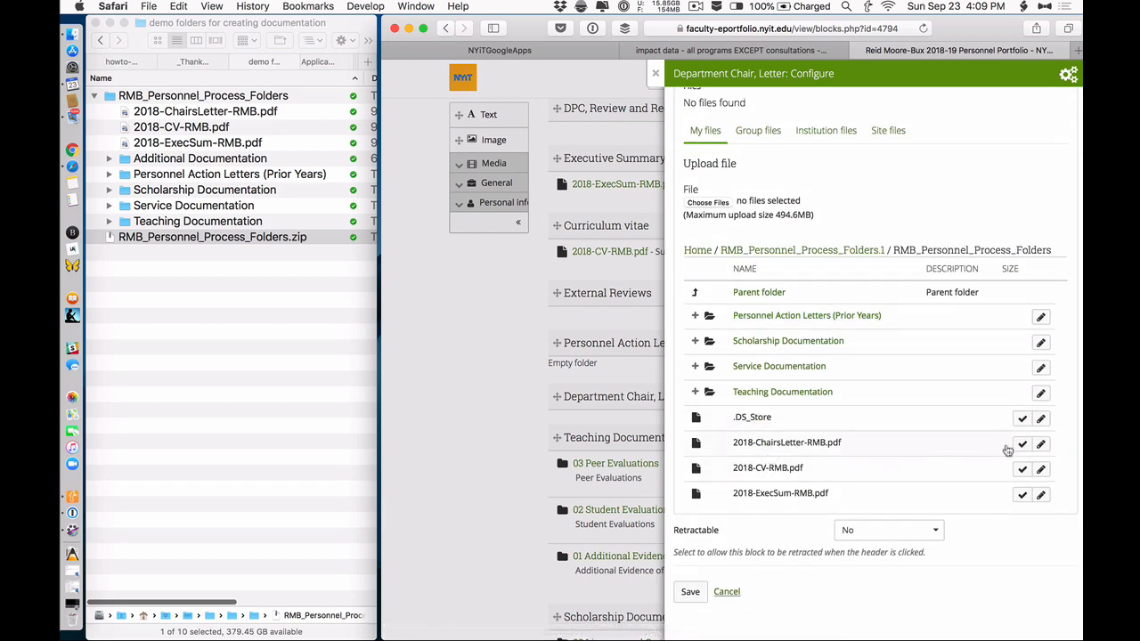
pyautogui.click(1022, 445)
pyautogui.scroll(-1, 799, 553)
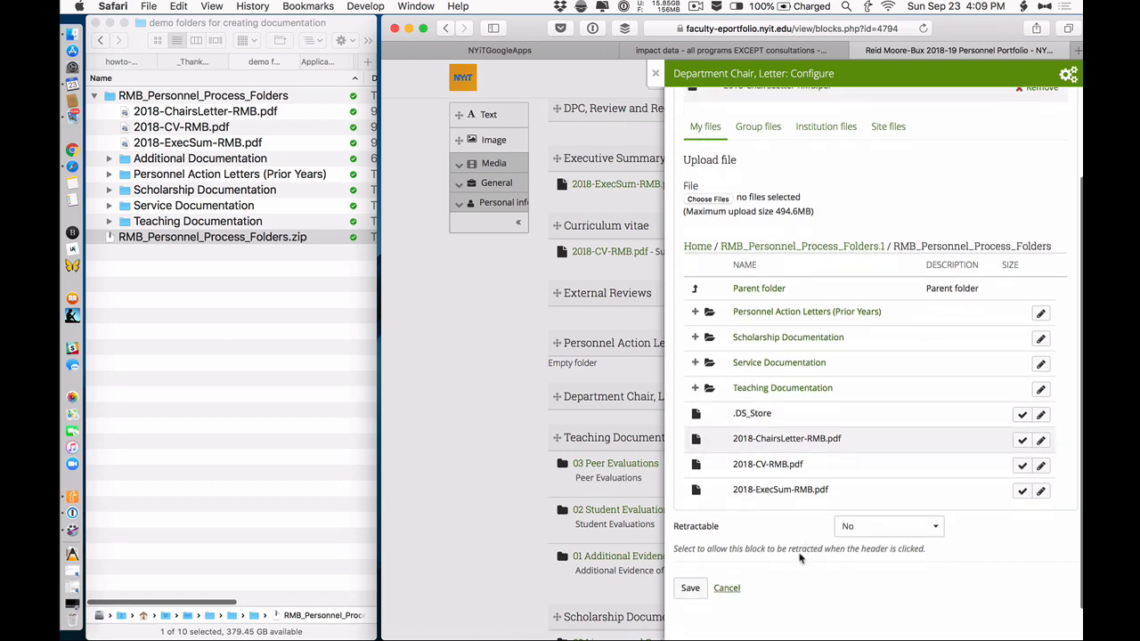
pyautogui.click(690, 590)
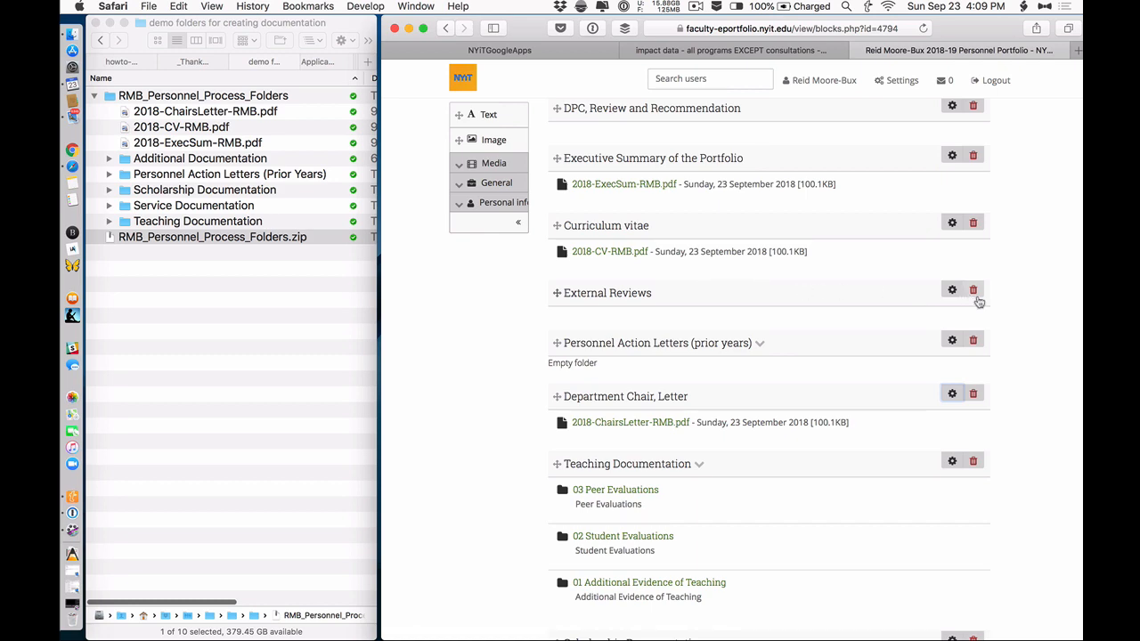
# Step: Delete the External Reviews block from the portfolio page
pyautogui.click(975, 291)
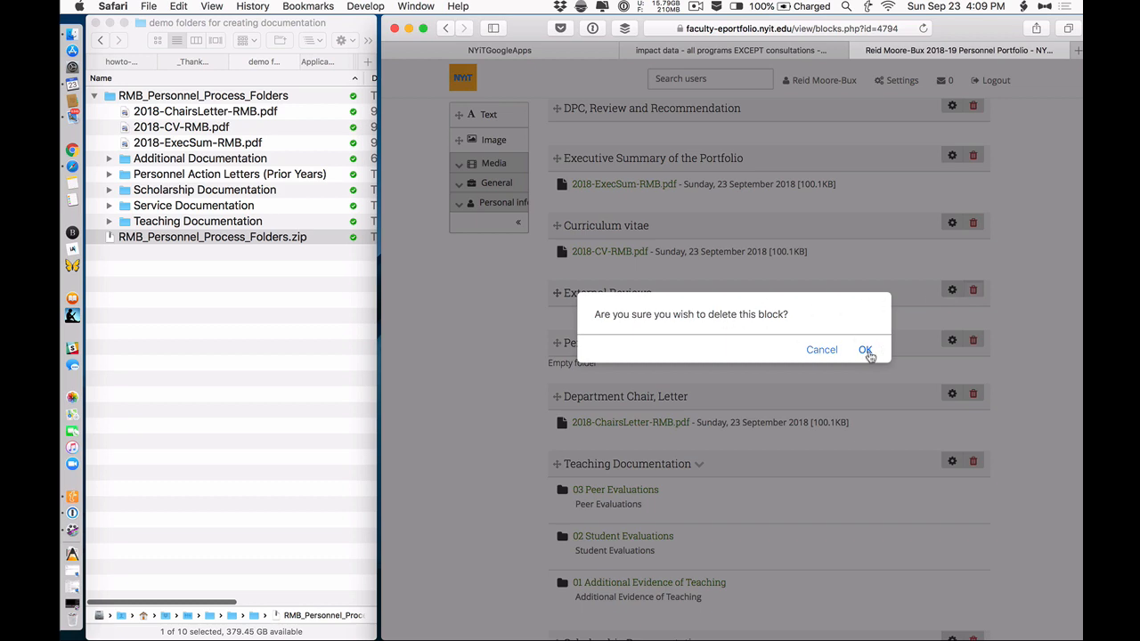
pyautogui.click(866, 351)
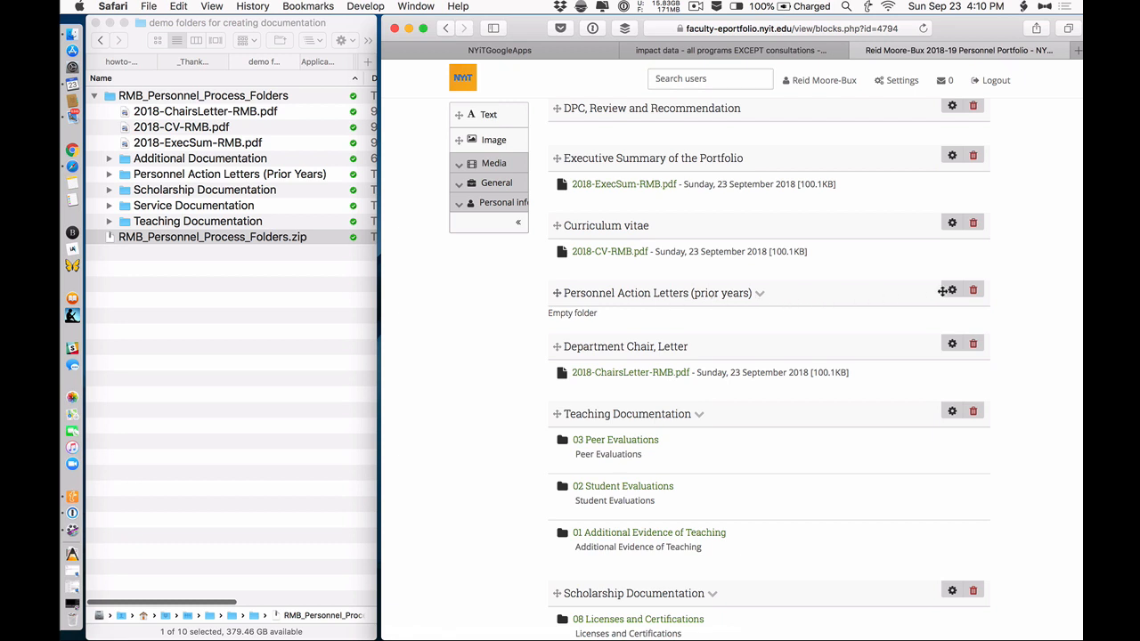
# Step: Set the Personnel Action Letters (prior years) block to the extracted "Personnel Action Letters (Prior Years)" folder and save it
pyautogui.click(951, 290)
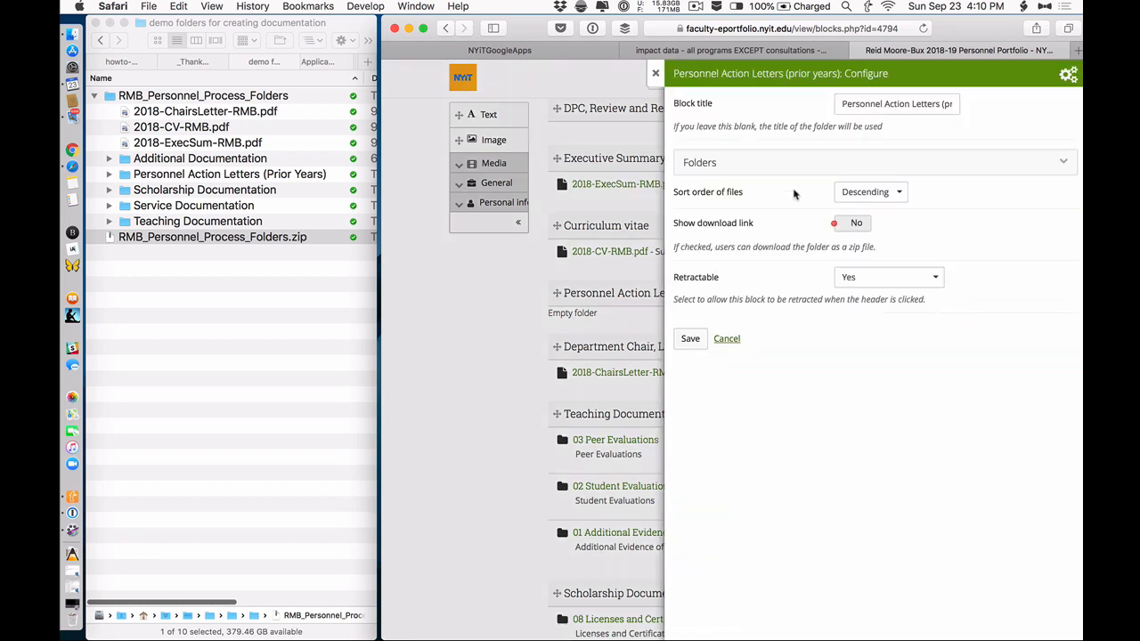
pyautogui.click(775, 165)
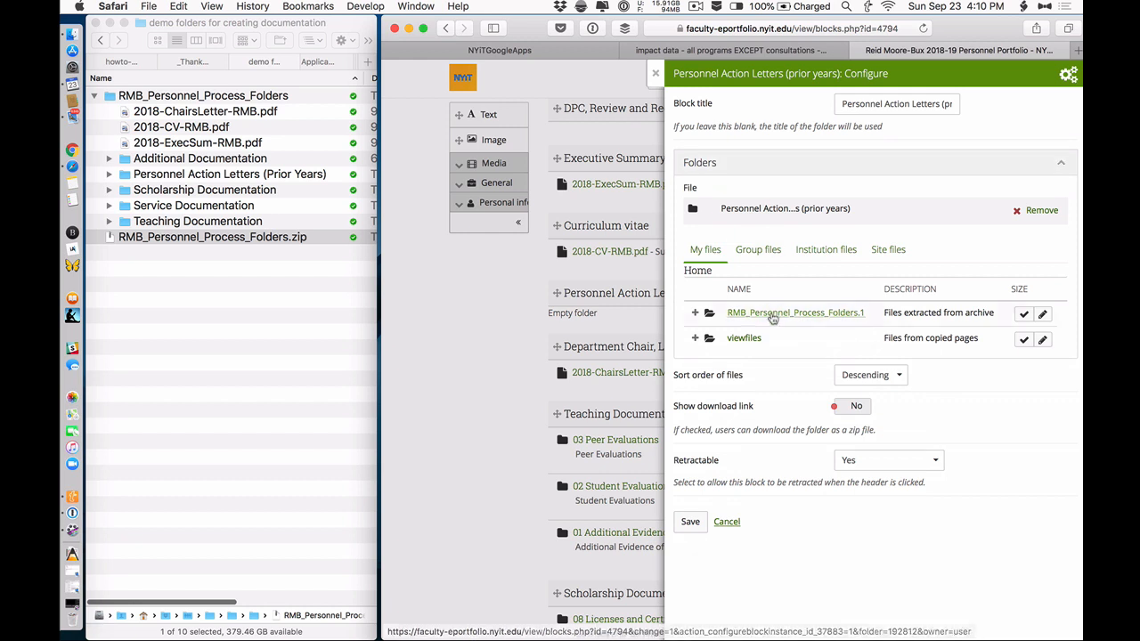
pyautogui.click(770, 314)
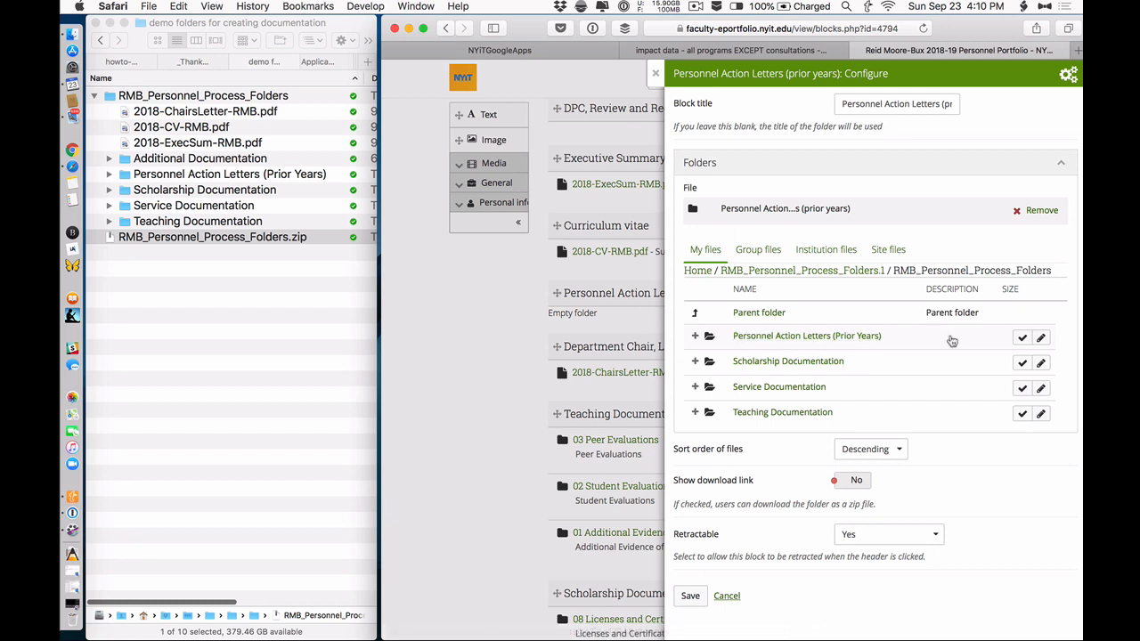
pyautogui.click(1022, 339)
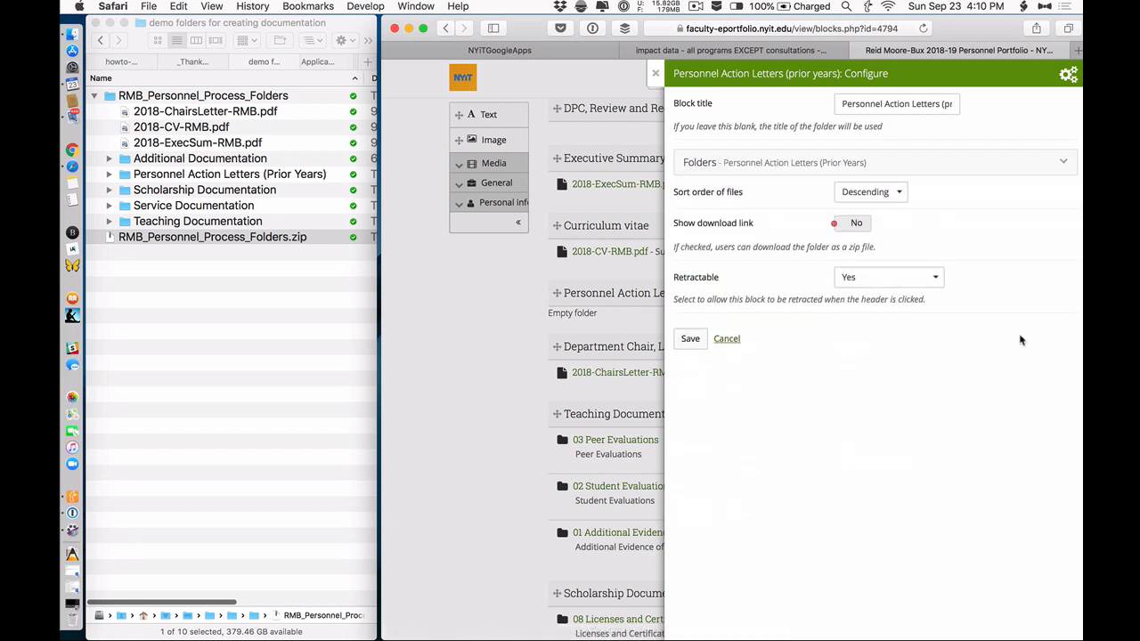
pyautogui.click(690, 338)
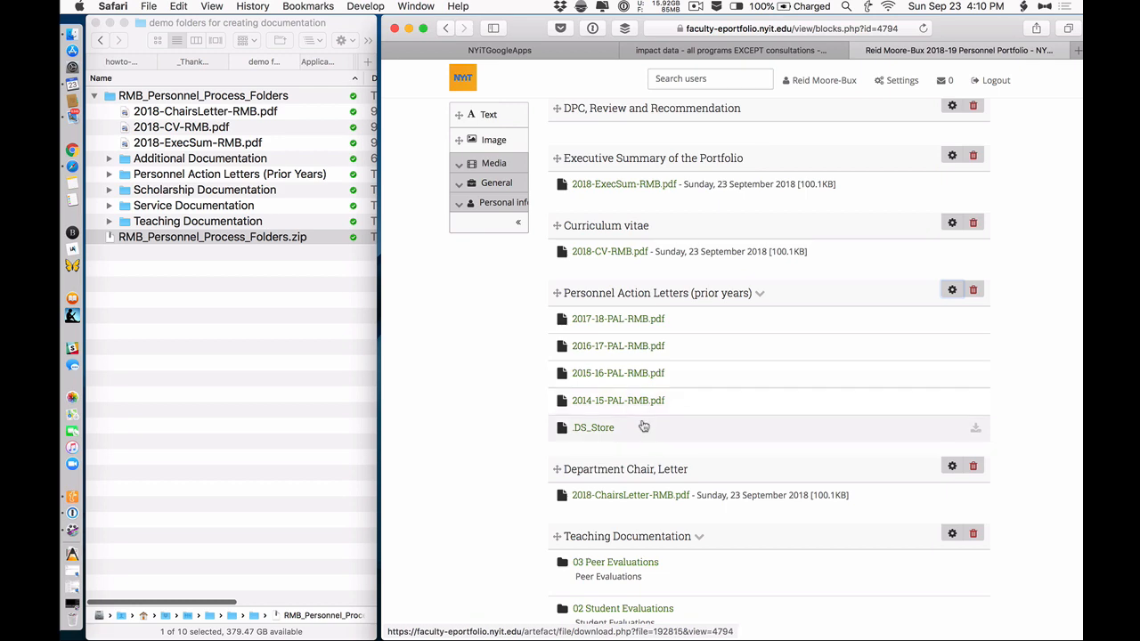
pyautogui.scroll(-5, 646, 429)
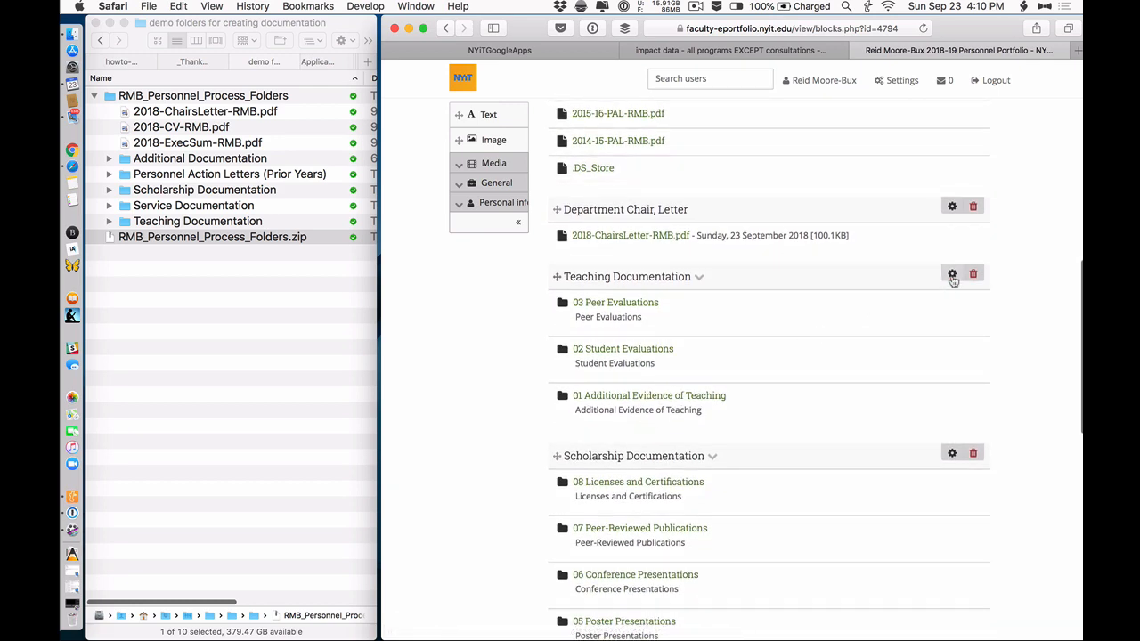
# Step: Set the Teaching Documentation block to the extracted Teaching Documentation folder in RMB_Personnel_Process_Folders and save it
pyautogui.click(952, 276)
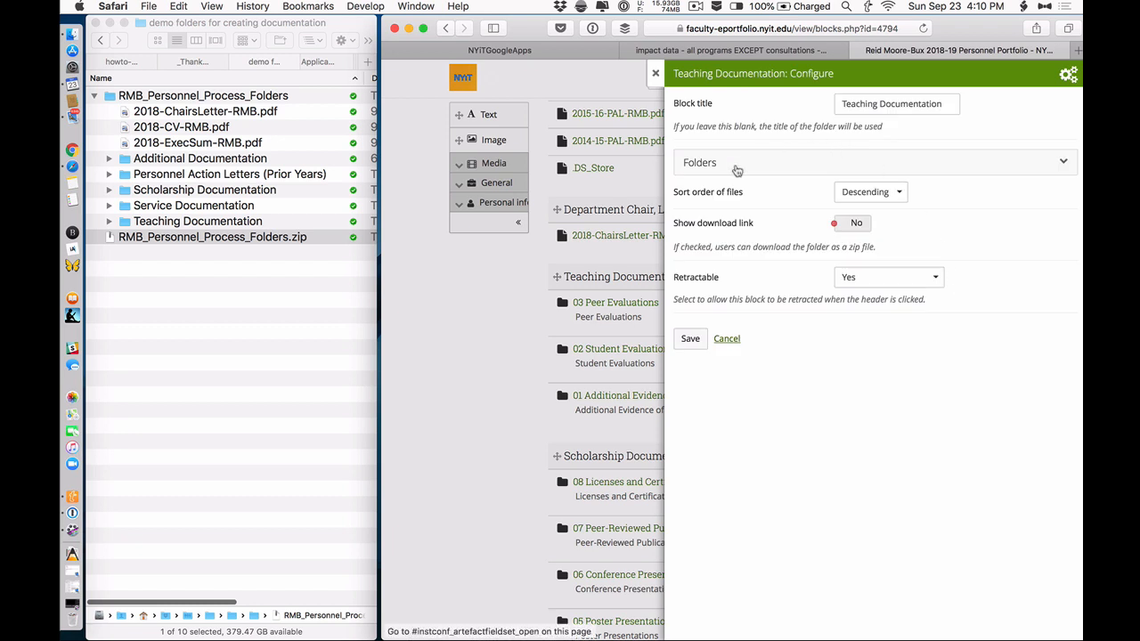
pyautogui.click(736, 167)
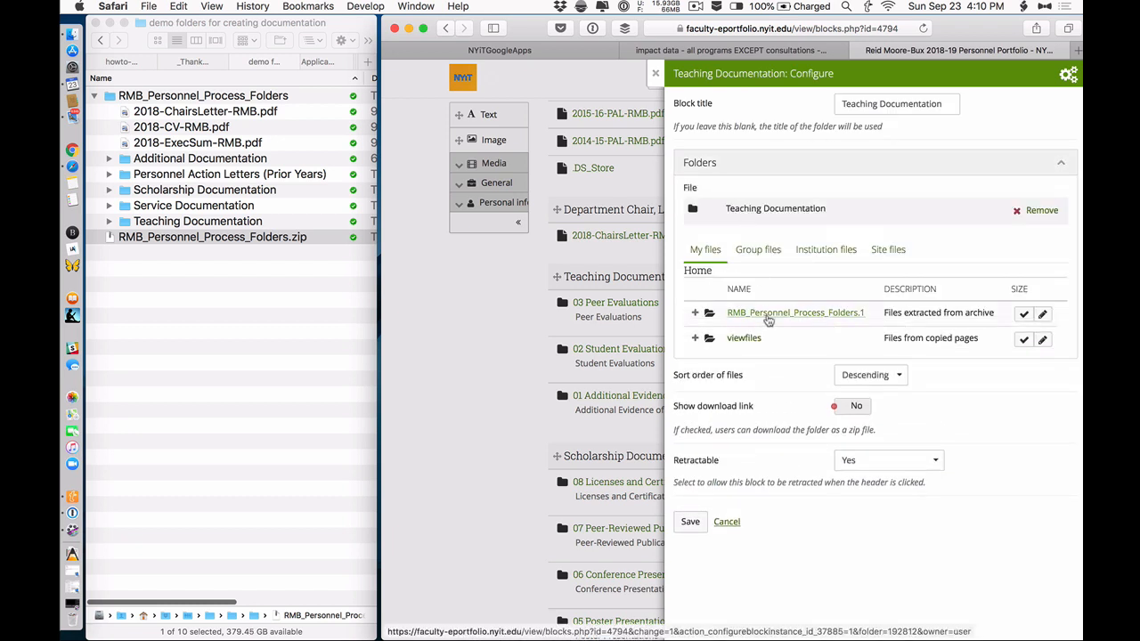
pyautogui.click(768, 314)
pyautogui.click(765, 337)
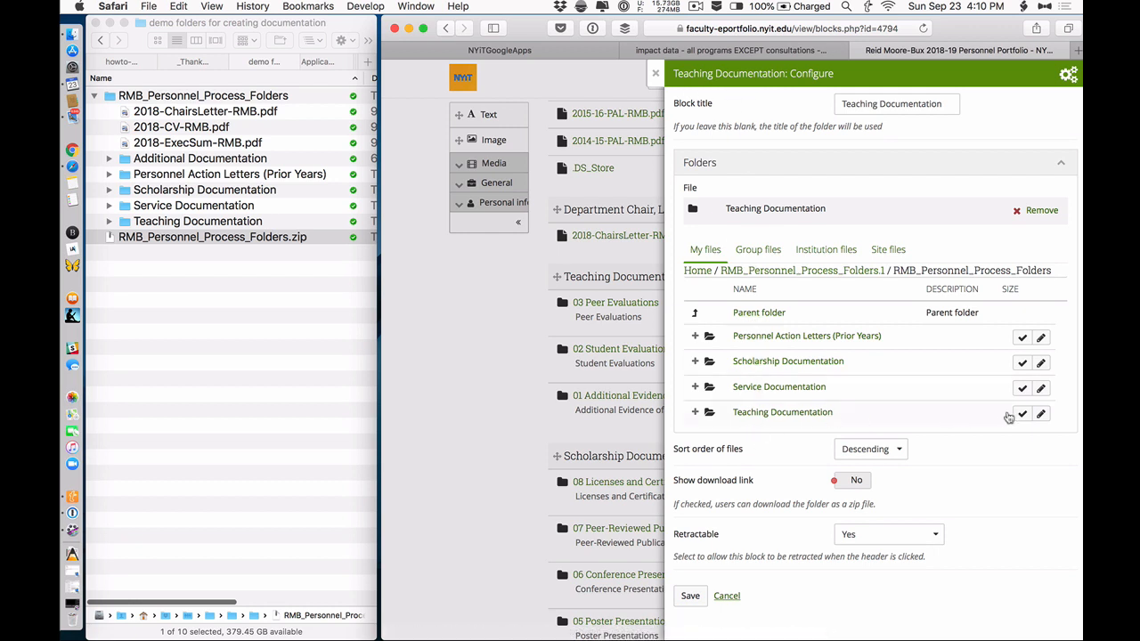
pyautogui.click(1021, 413)
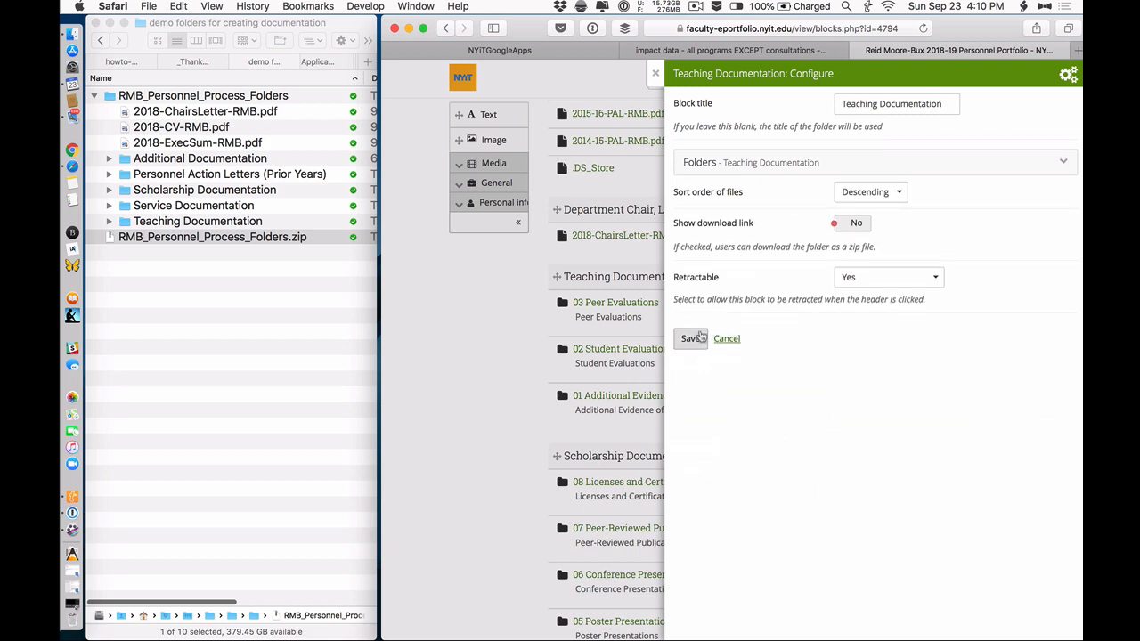
pyautogui.click(693, 340)
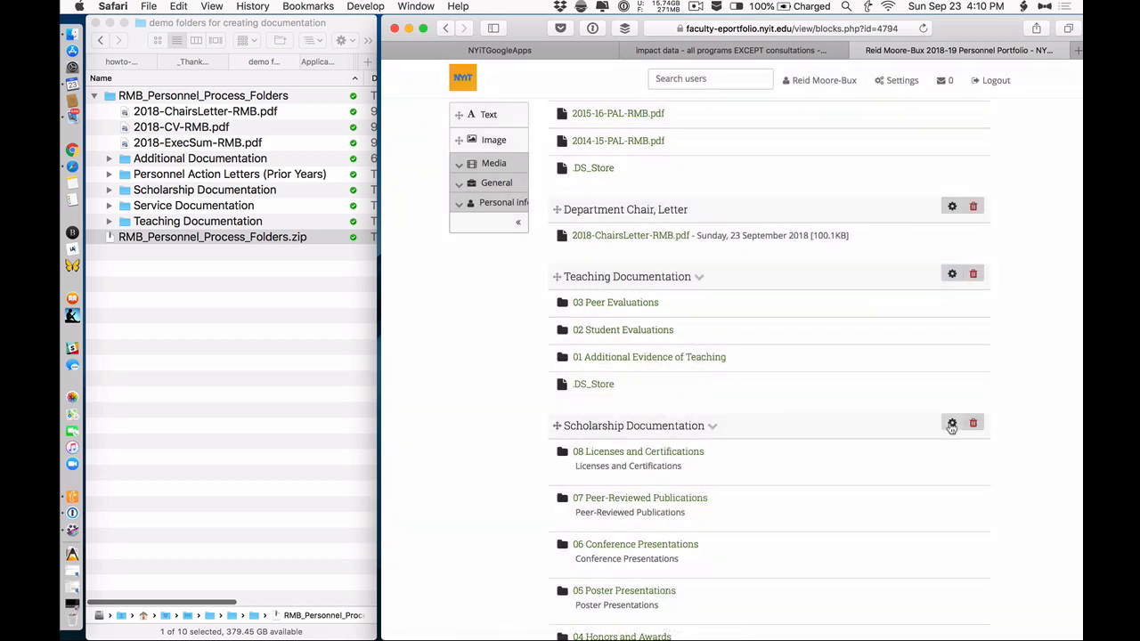
# Step: Set the Scholarship Documentation block to the extracted Scholarship Documentation folder and save it
pyautogui.click(952, 425)
pyautogui.click(806, 169)
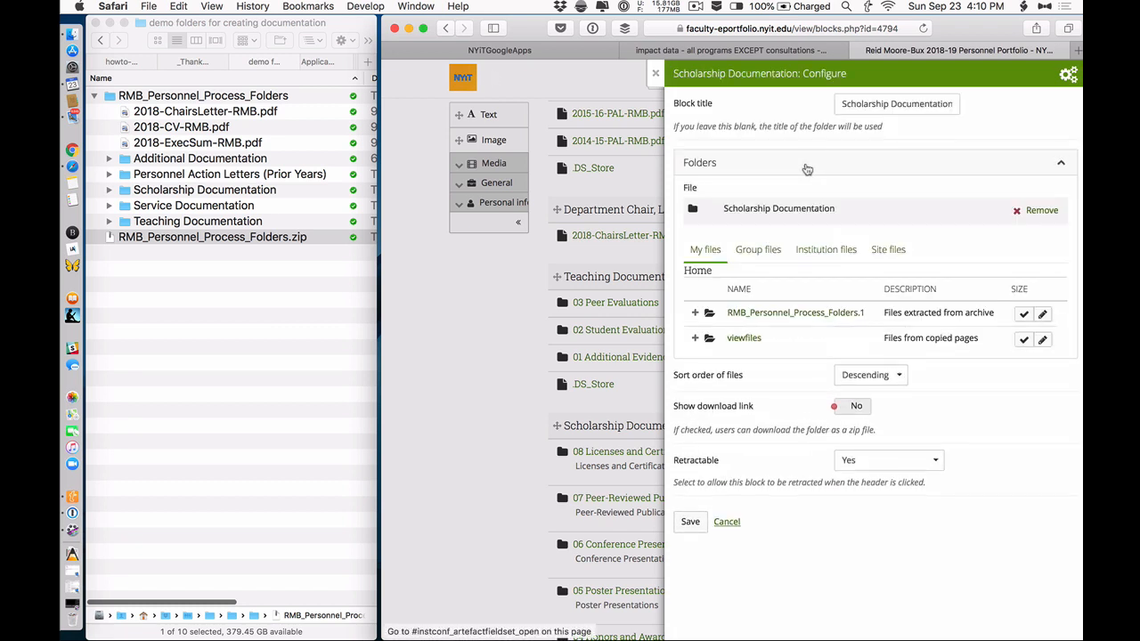
pyautogui.click(757, 314)
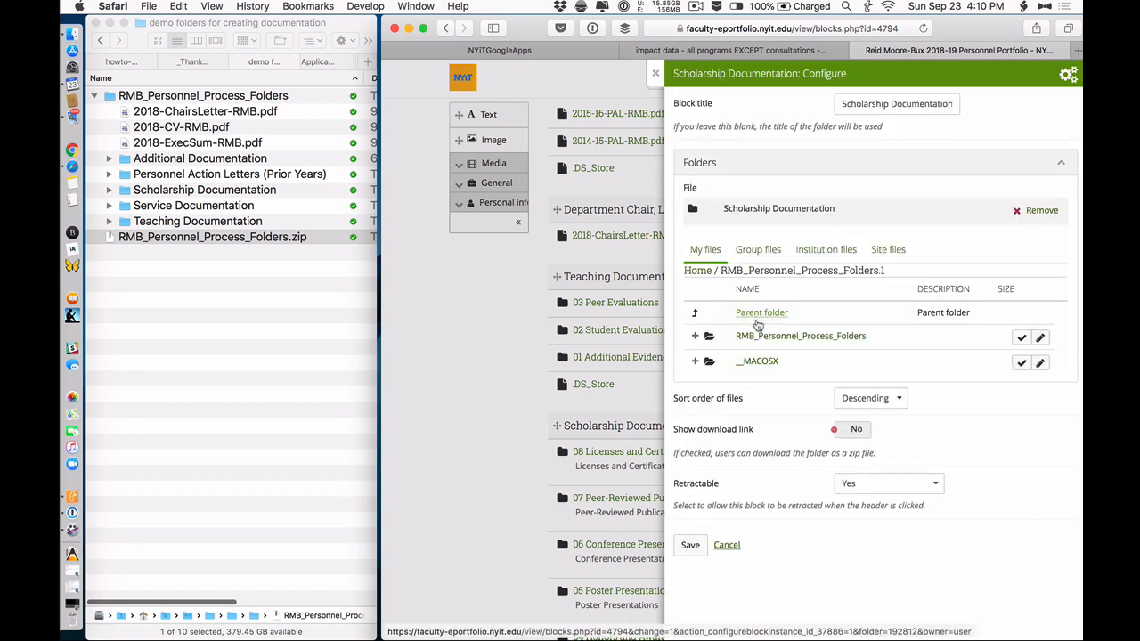
pyautogui.click(761, 336)
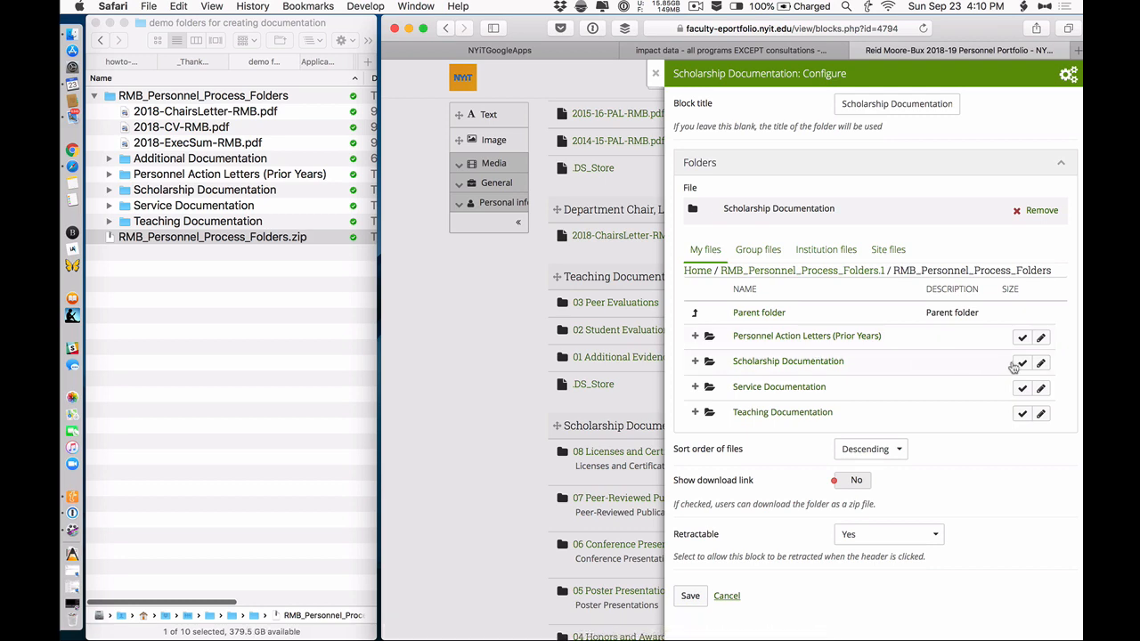
pyautogui.click(1022, 363)
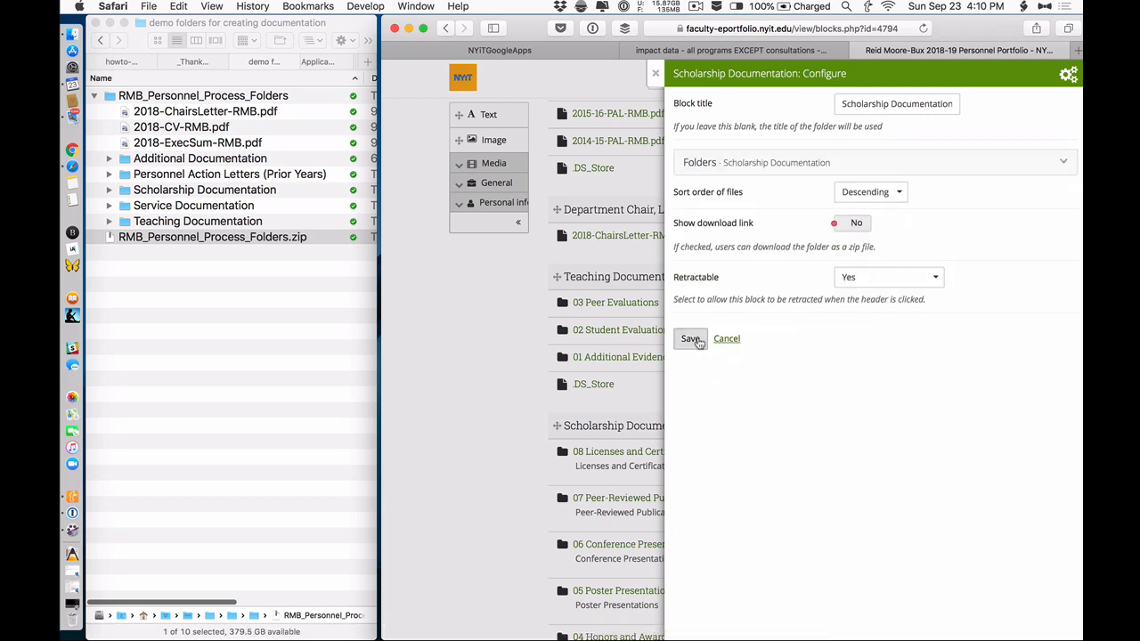
pyautogui.click(698, 343)
# Step: Set the Service Documentation block to the extracted Service Documentation folder and save it
pyautogui.scroll(-10, 698, 343)
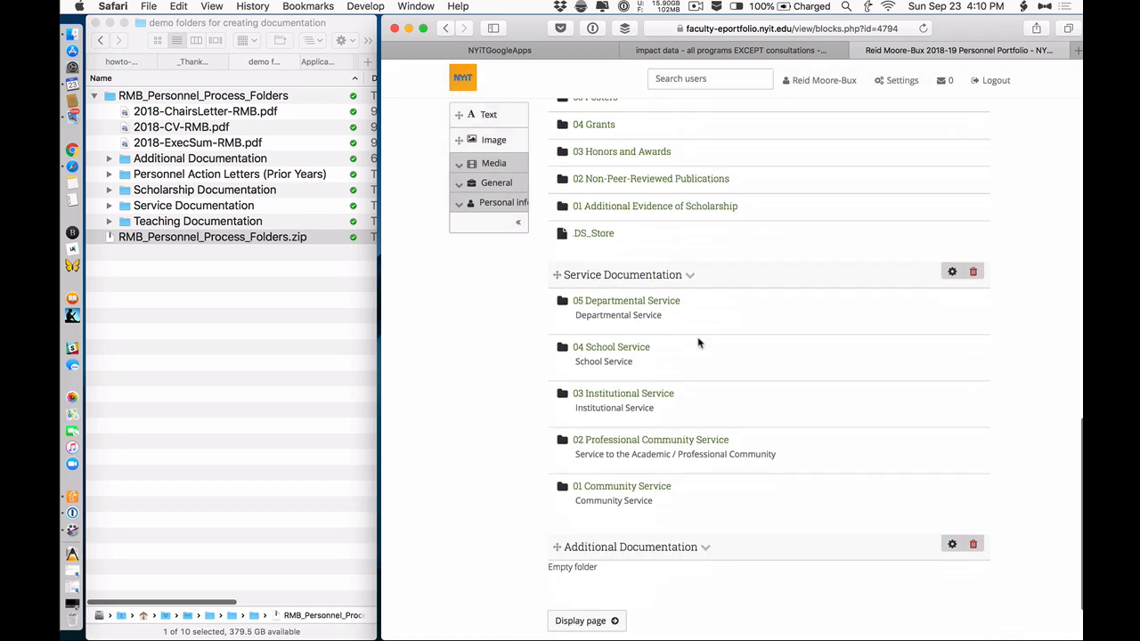
pyautogui.scroll(-2, 698, 343)
pyautogui.click(952, 209)
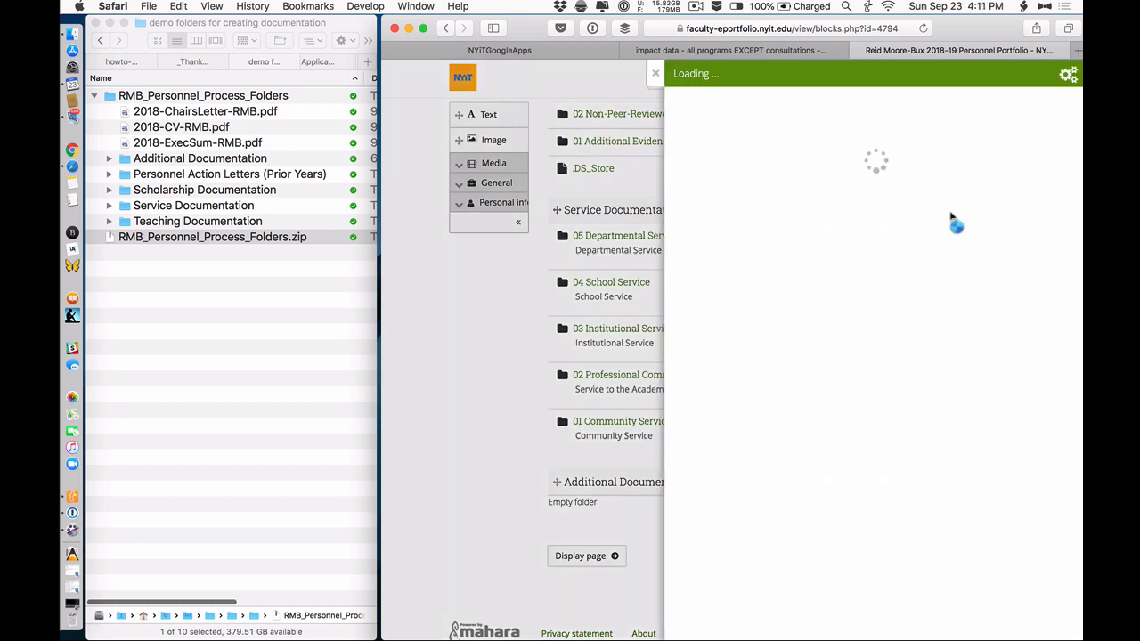
pyautogui.click(816, 166)
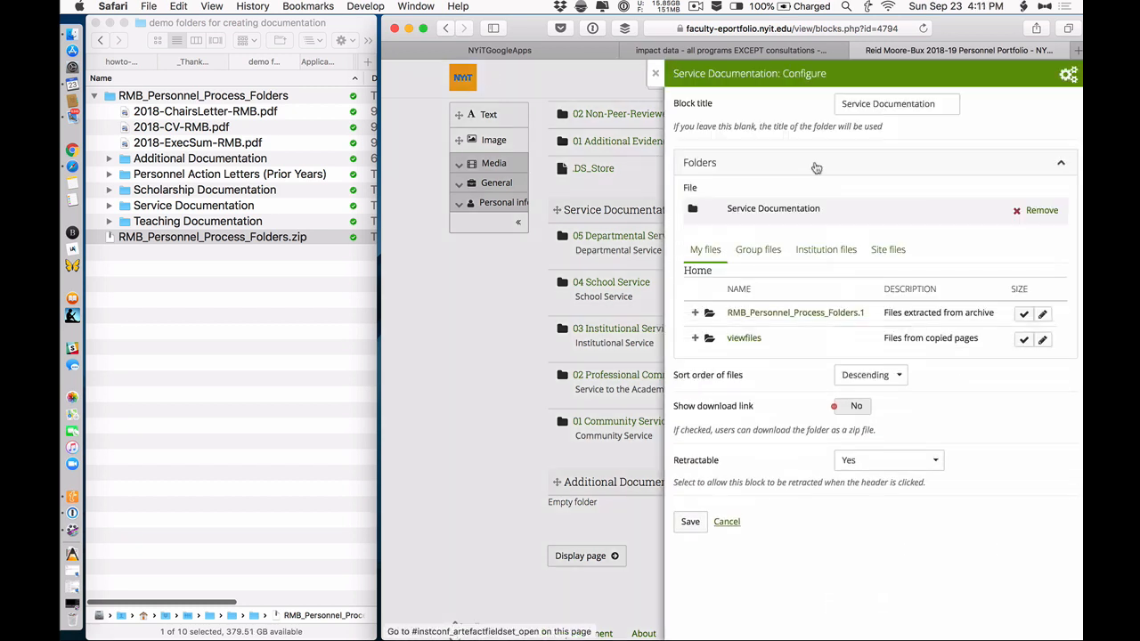
pyautogui.click(758, 314)
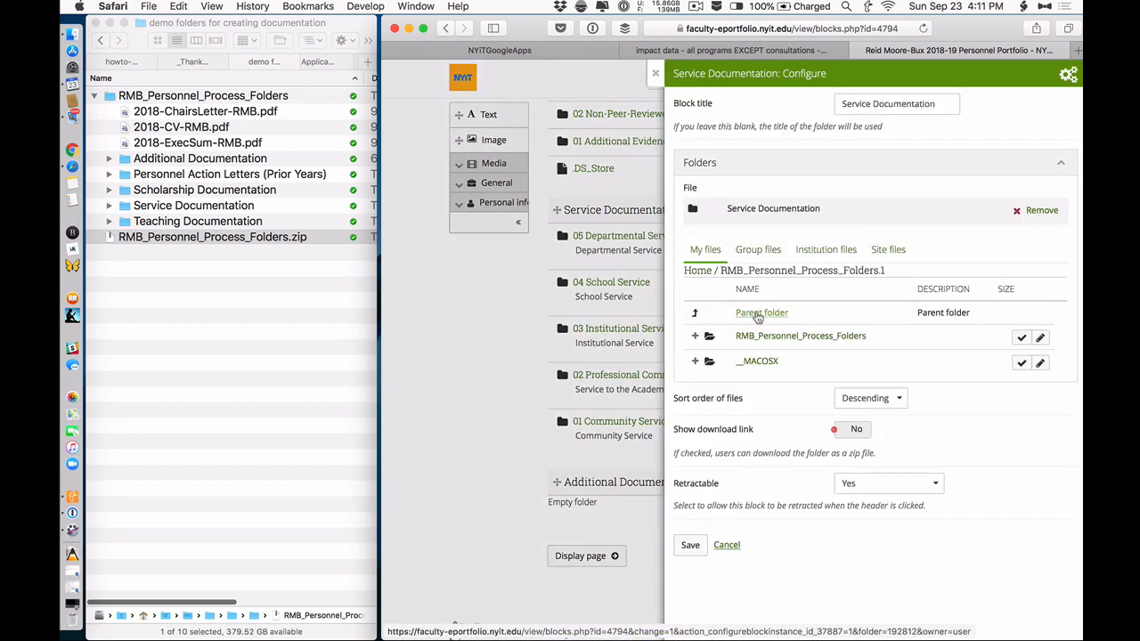
pyautogui.click(756, 337)
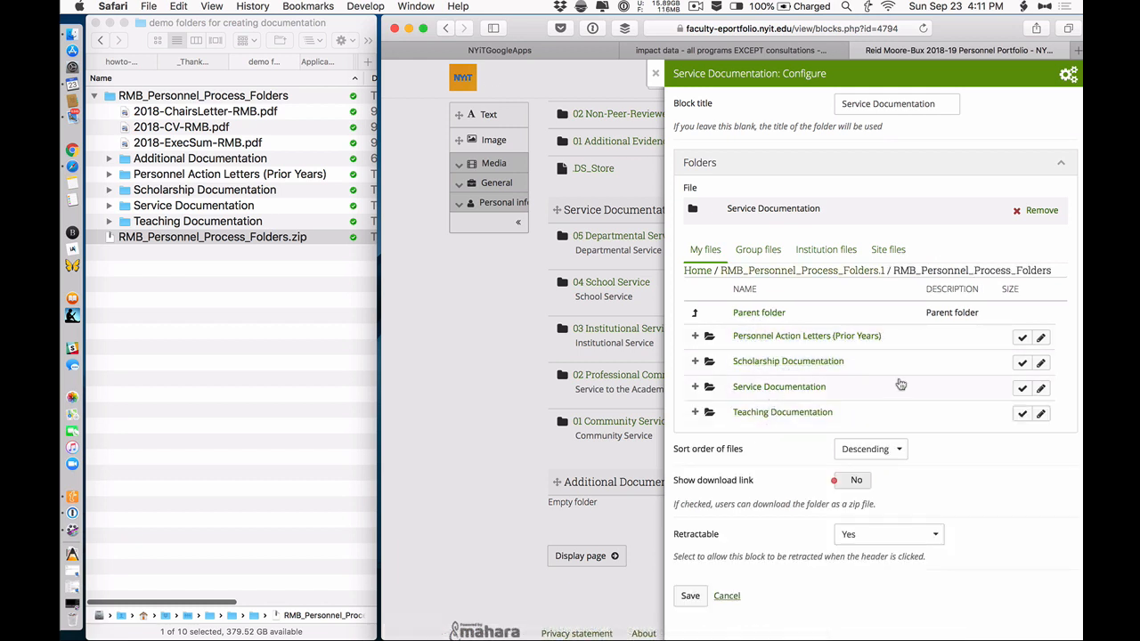
pyautogui.click(1023, 389)
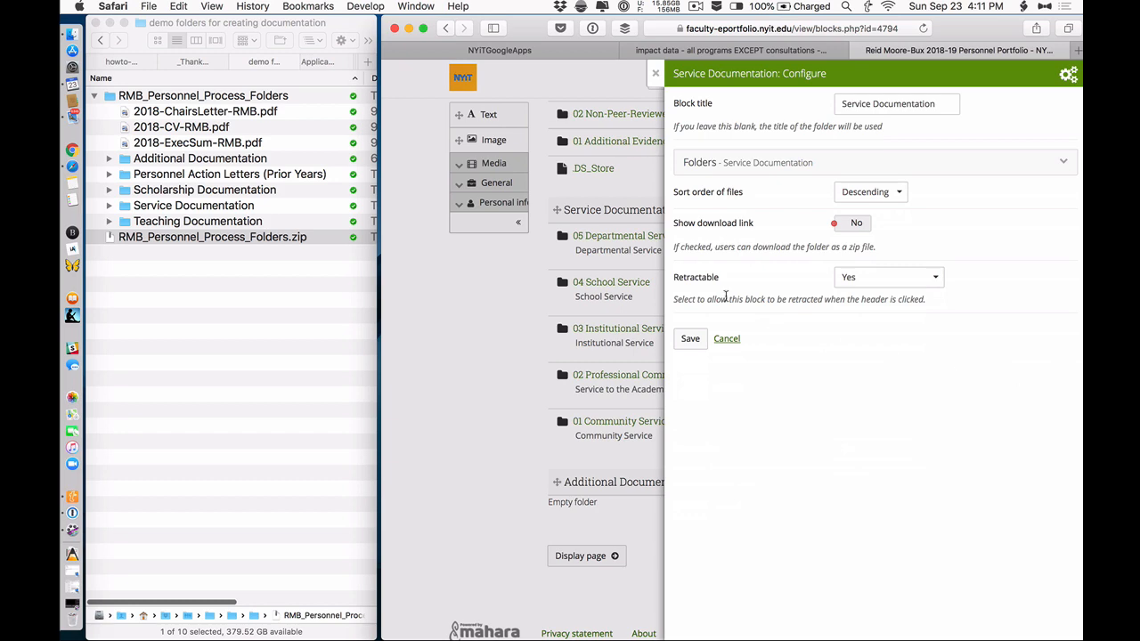
pyautogui.click(690, 339)
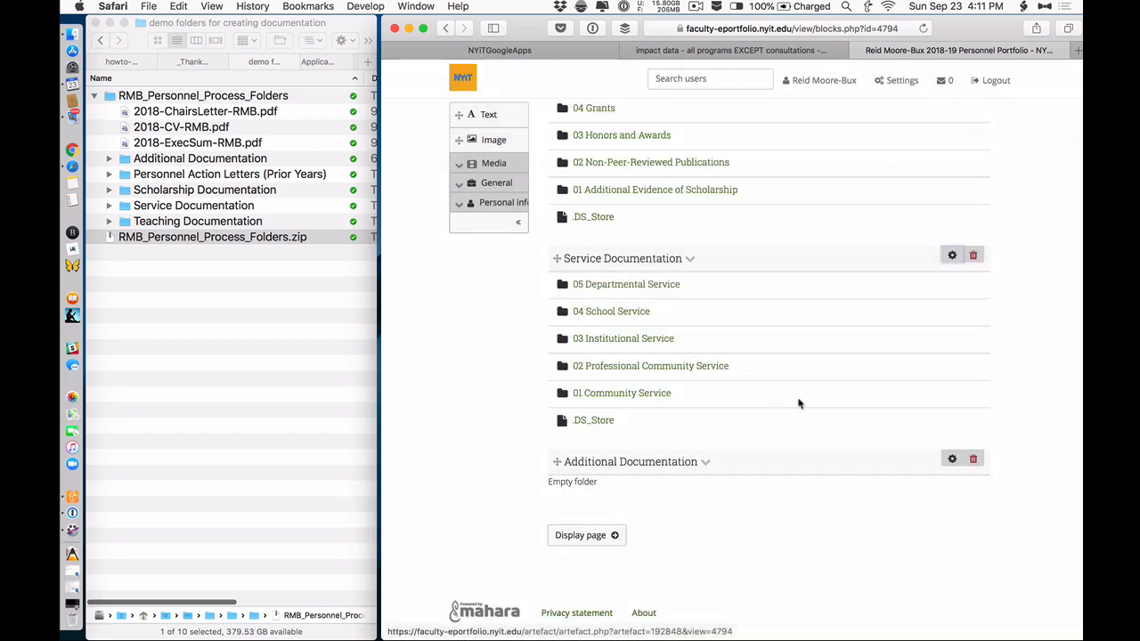
# Step: Delete the empty Additional Documentation block and display the portfolio page
pyautogui.click(973, 460)
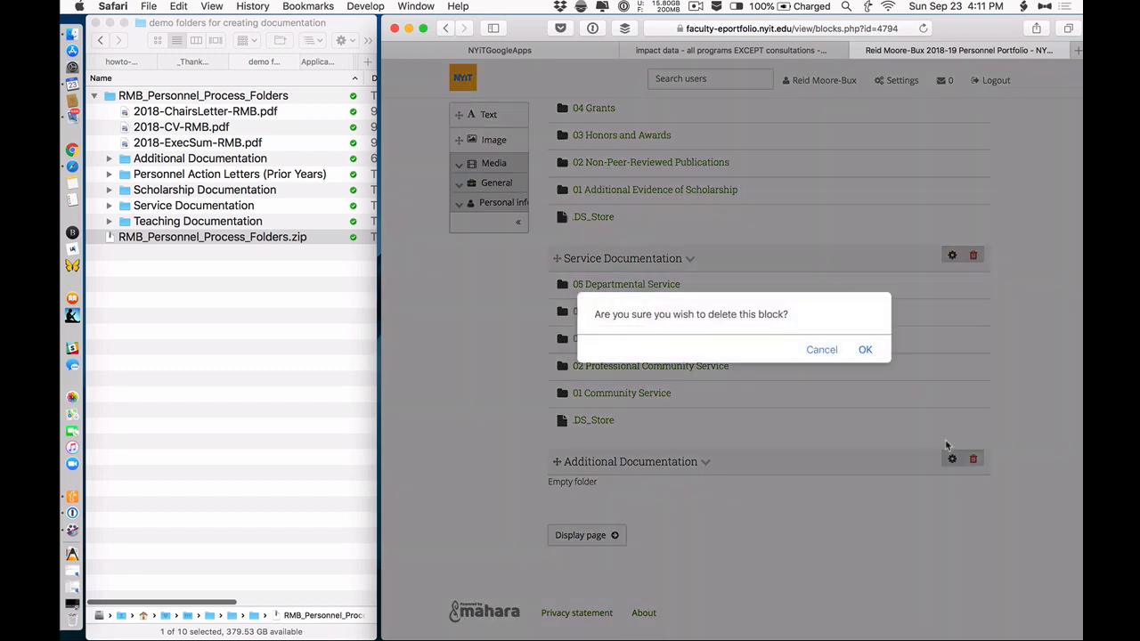
pyautogui.click(865, 348)
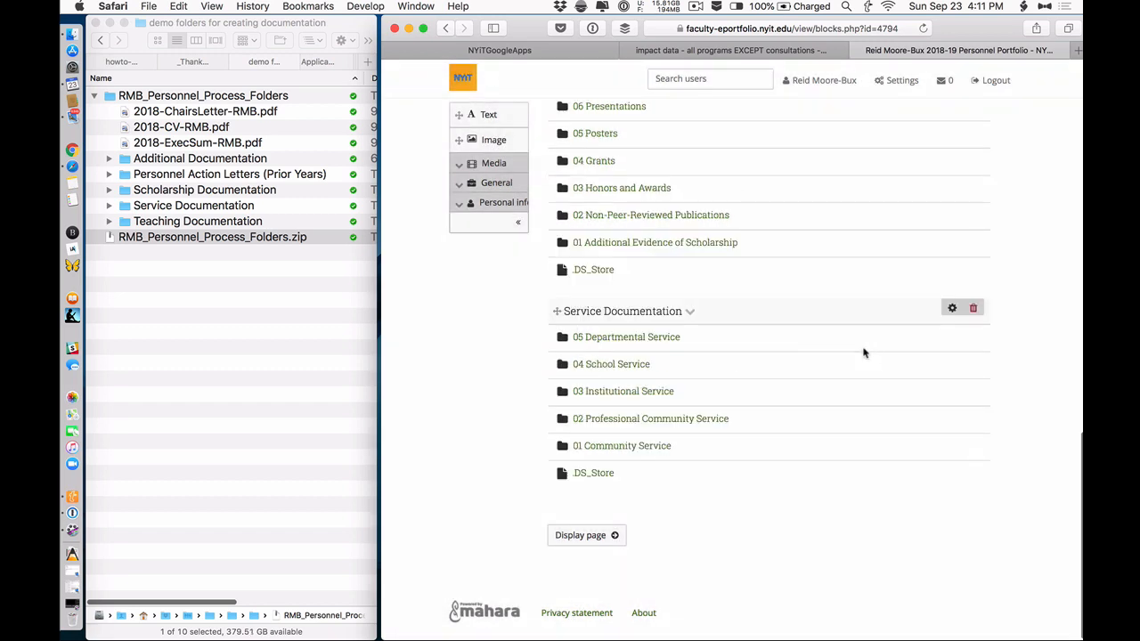
pyautogui.click(588, 535)
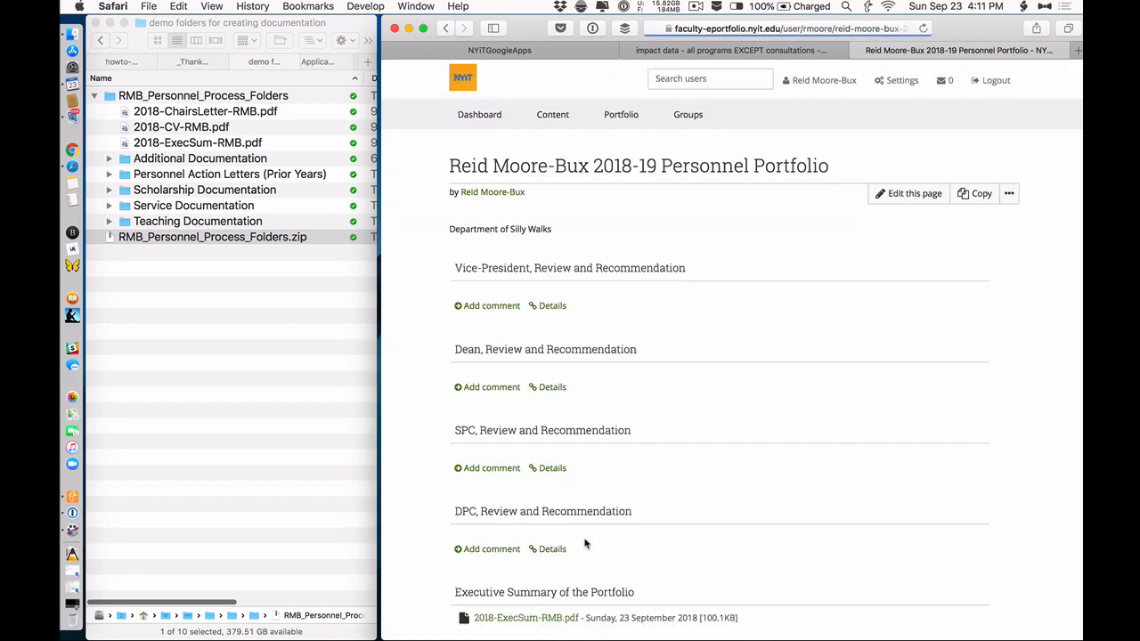
# Step: Review the blocks on the displayed portfolio, check the files in the 02 Student Evaluations folder, and return to the portfolio page
pyautogui.scroll(-1, 659, 434)
pyautogui.scroll(-10, 659, 434)
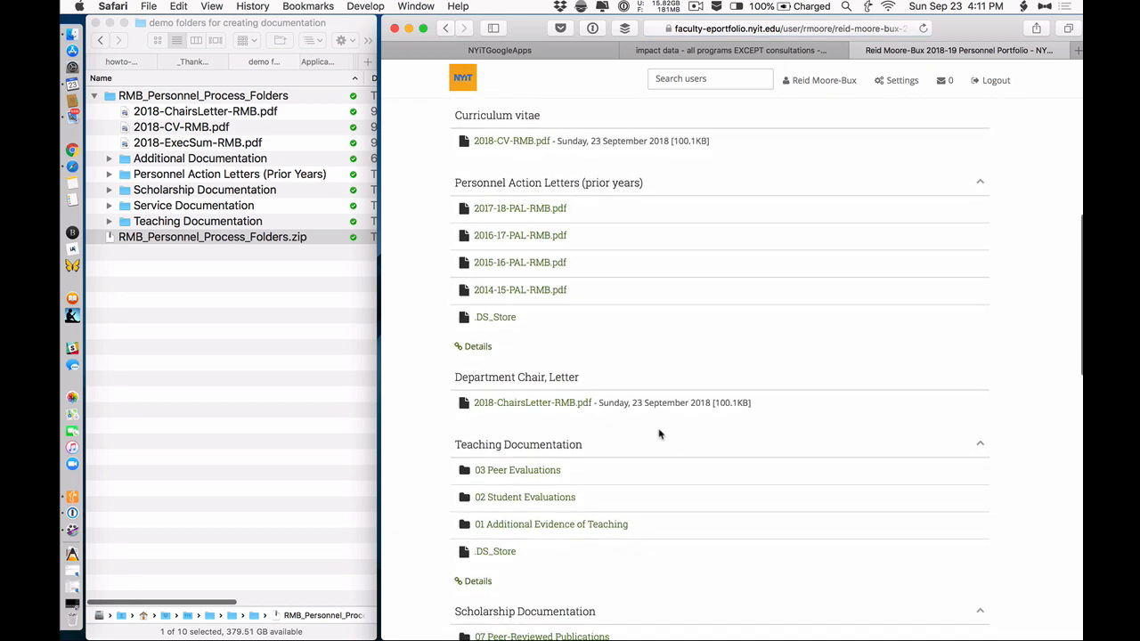
pyautogui.scroll(-2, 660, 433)
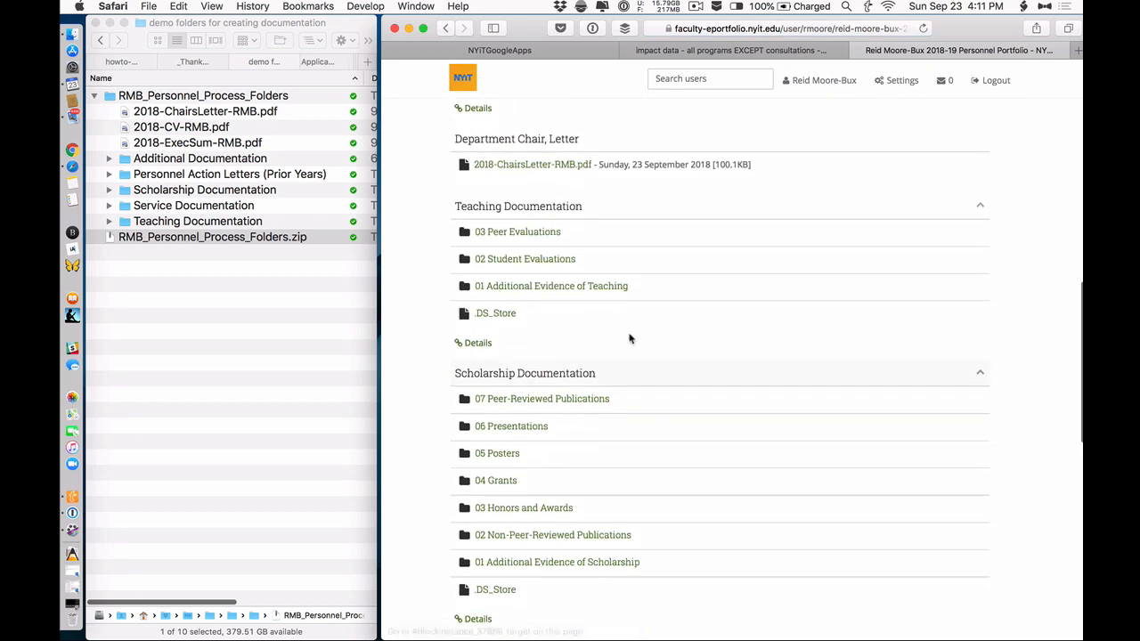
pyautogui.click(527, 258)
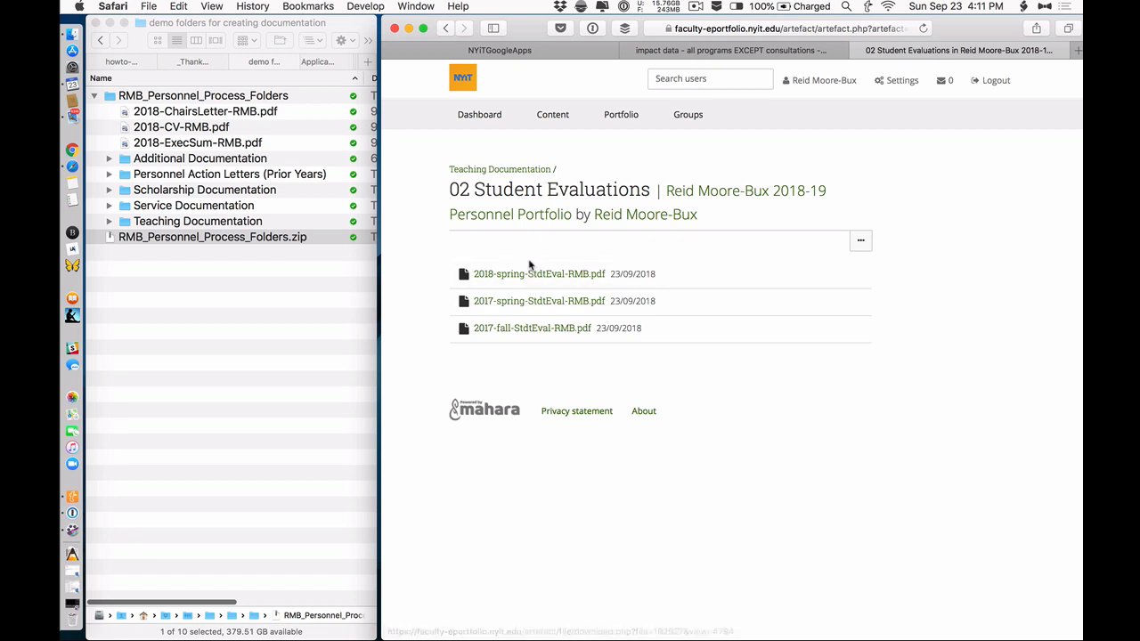
pyautogui.click(717, 194)
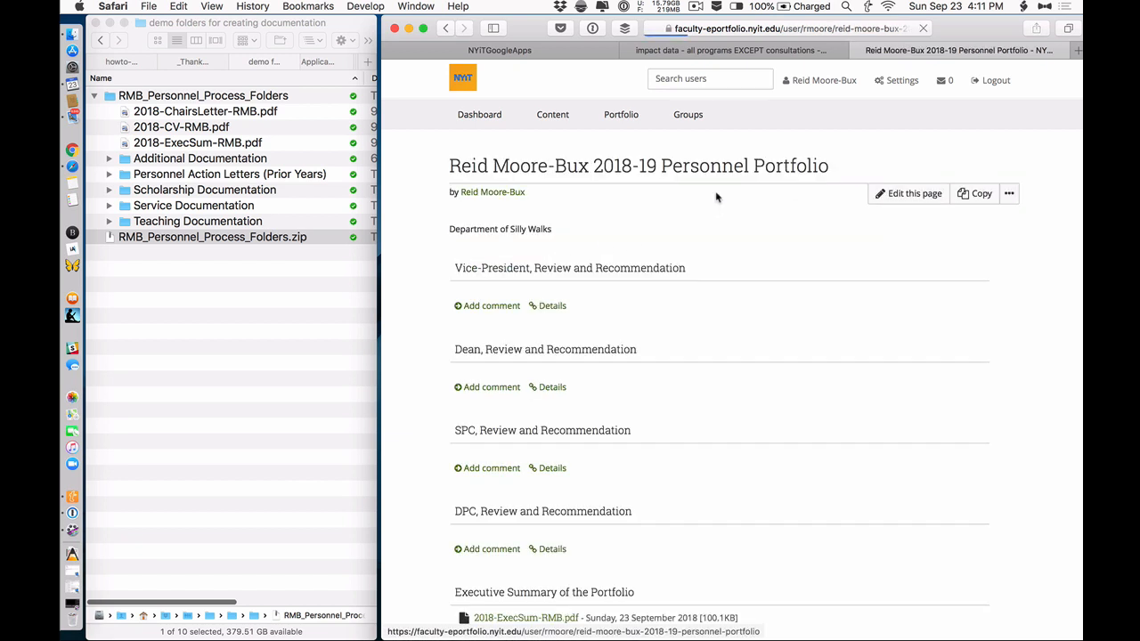
# Step: Open the sharing settings of the 2018-19 Personnel Portfolio page and allow copying in its advanced options
pyautogui.click(622, 117)
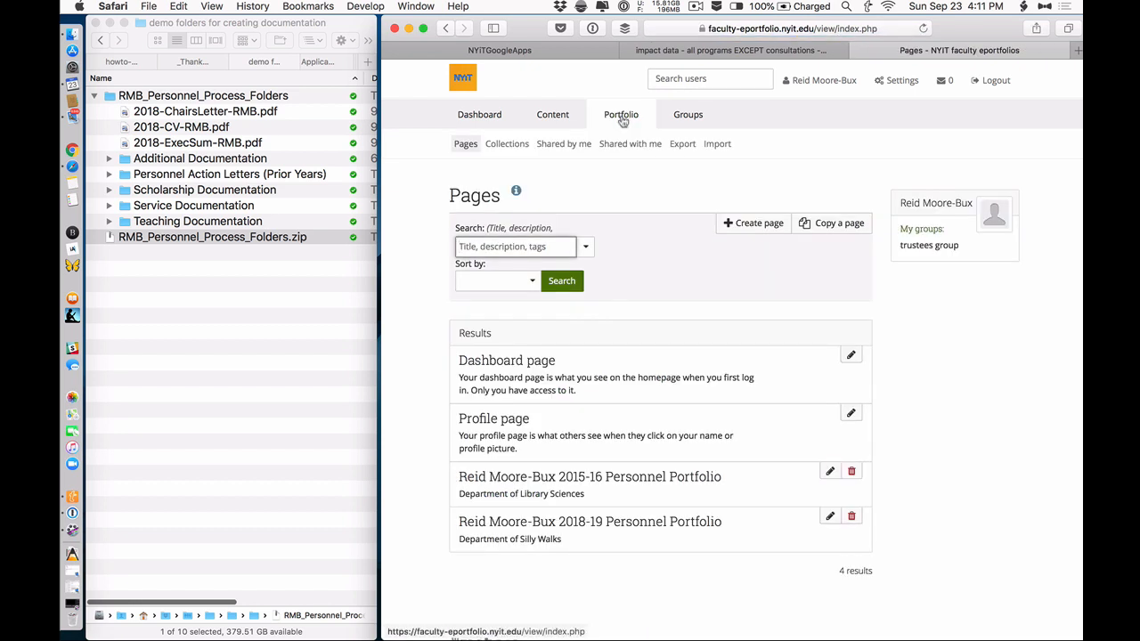
pyautogui.click(829, 518)
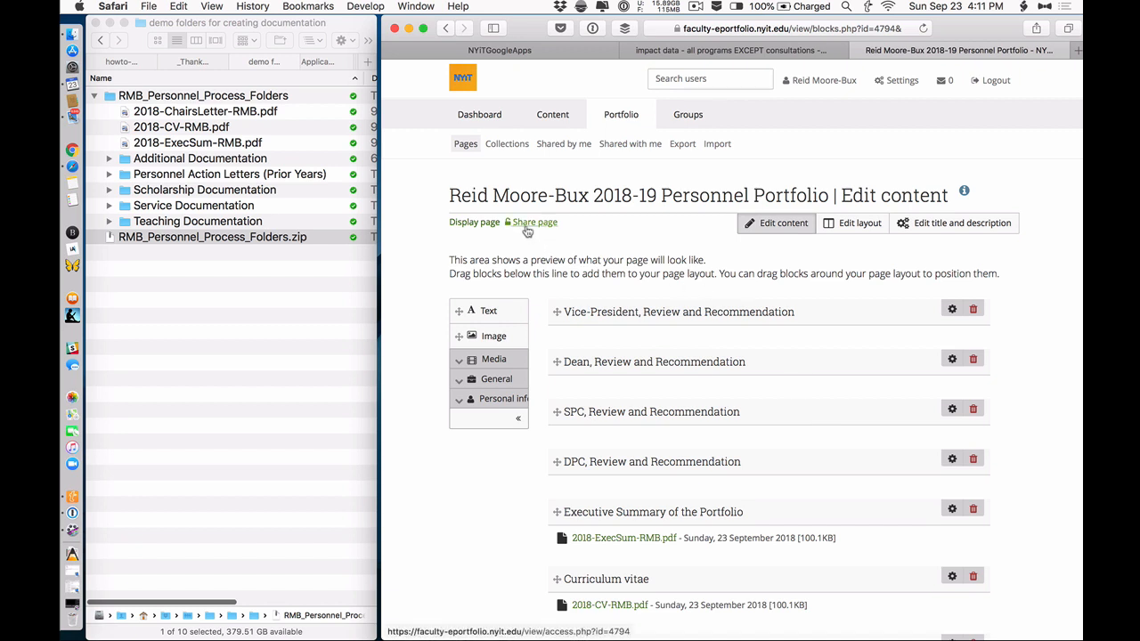
pyautogui.click(527, 227)
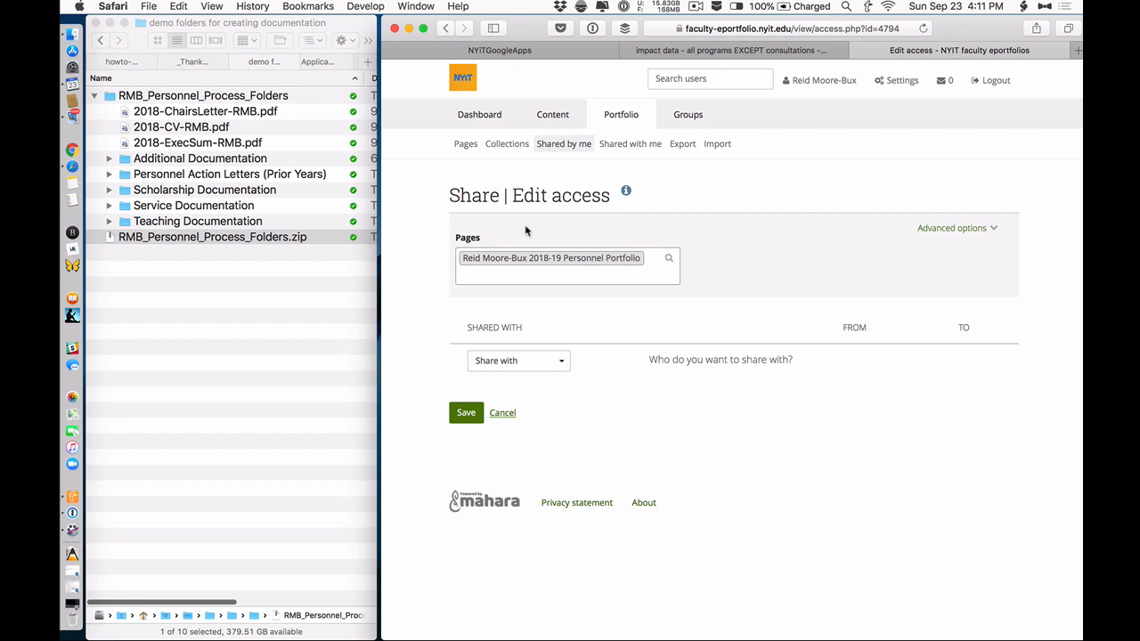
pyautogui.click(960, 230)
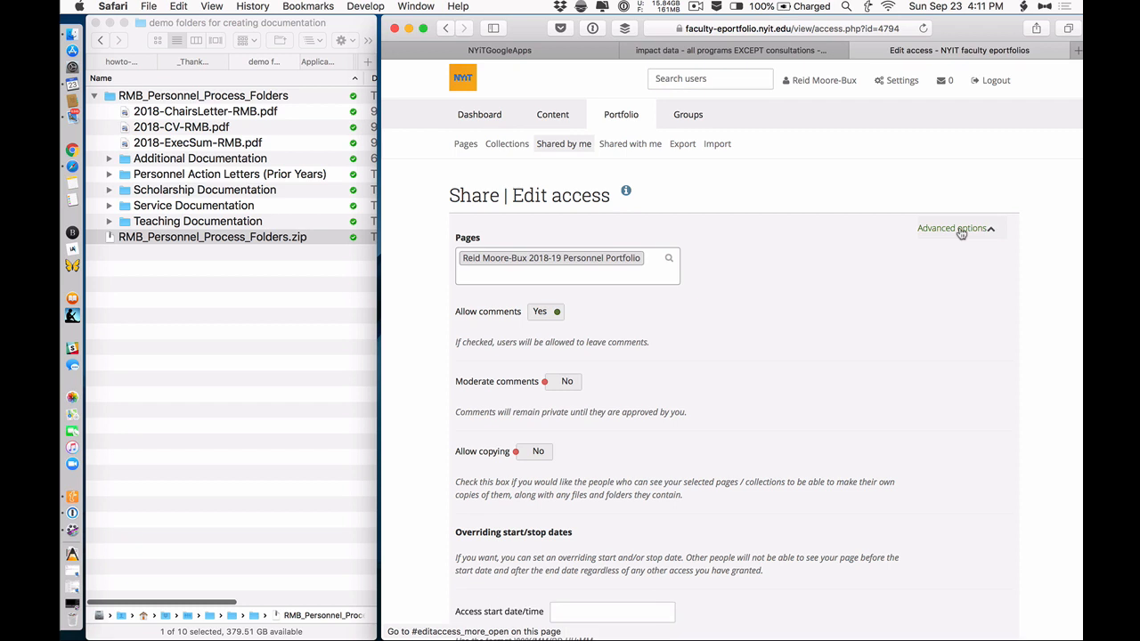
pyautogui.click(533, 454)
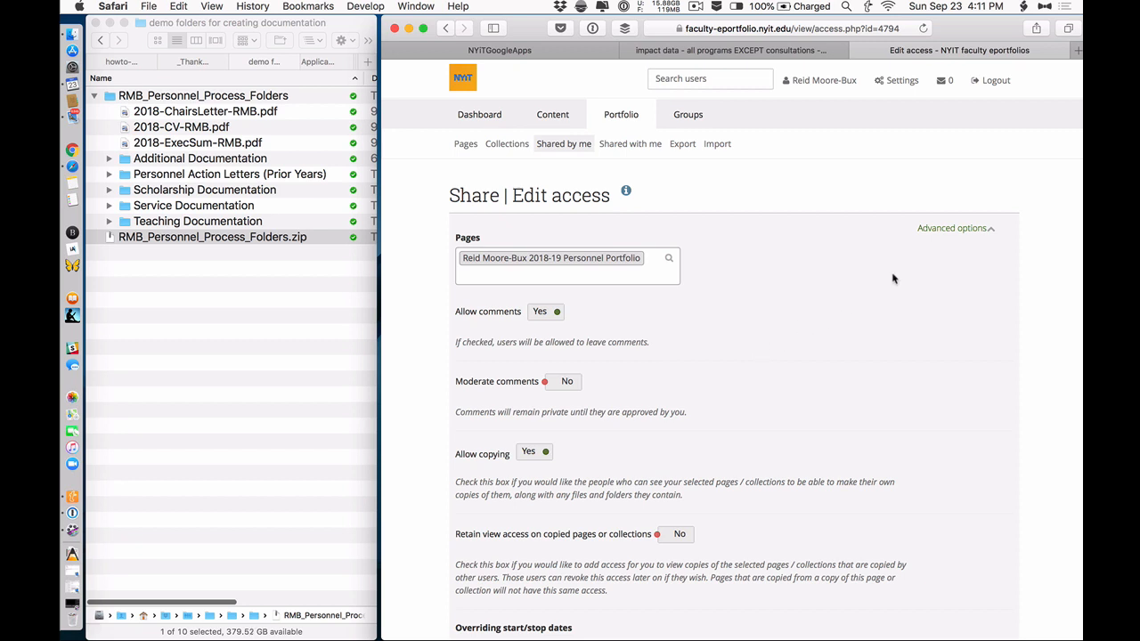
pyautogui.click(989, 228)
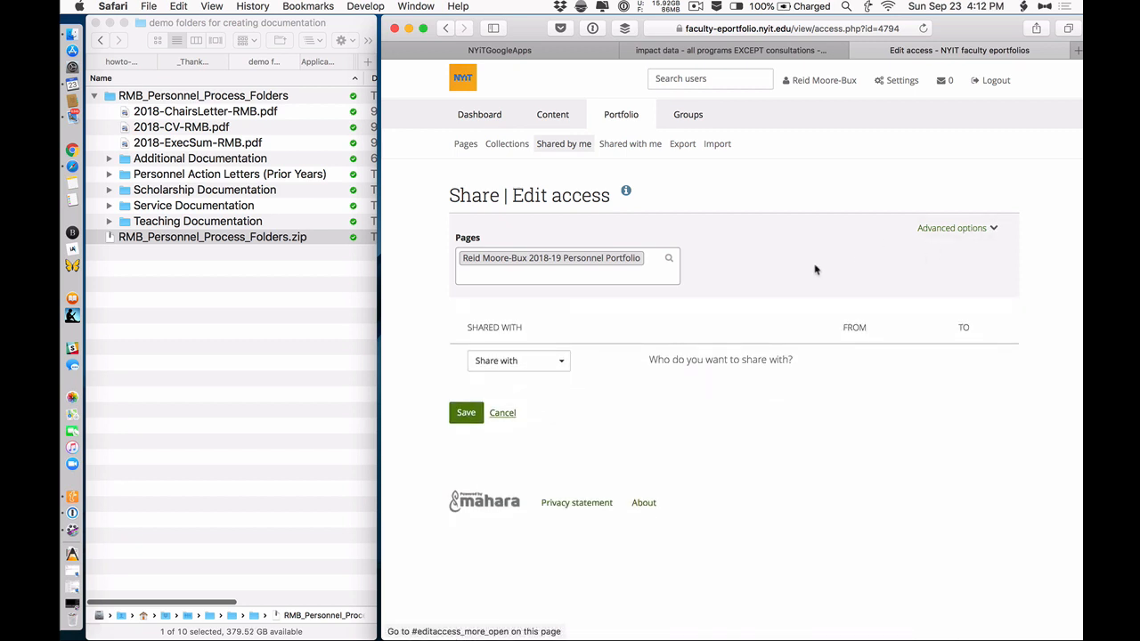
# Step: Share the 2018-19 Personnel Portfolio with the user Personnel Portfolios and save the access settings
pyautogui.click(556, 370)
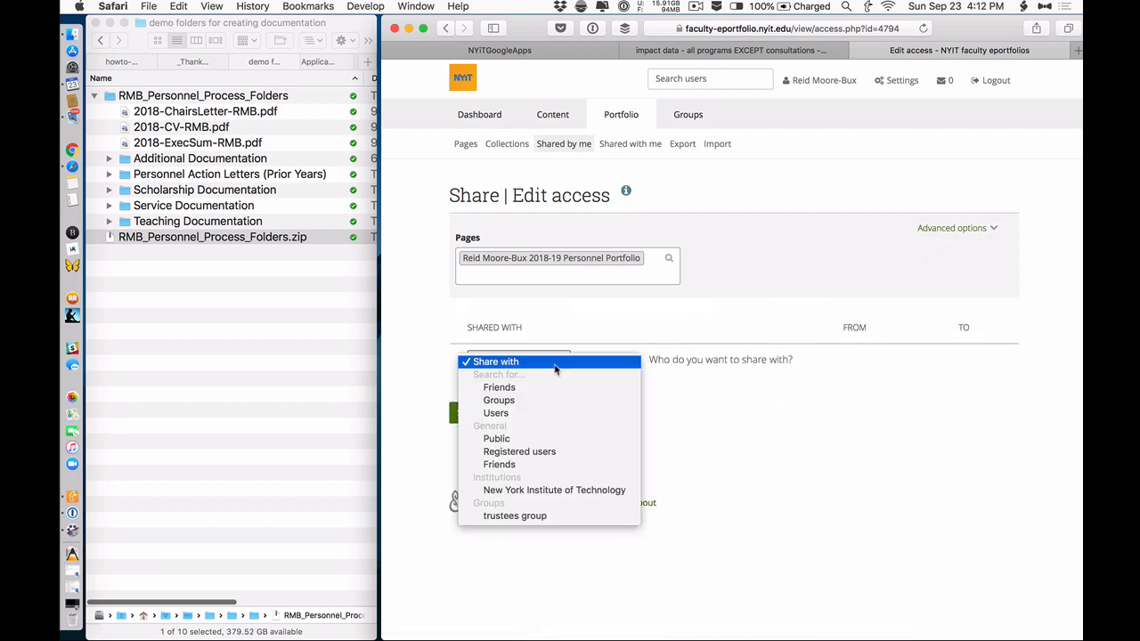
pyautogui.click(526, 415)
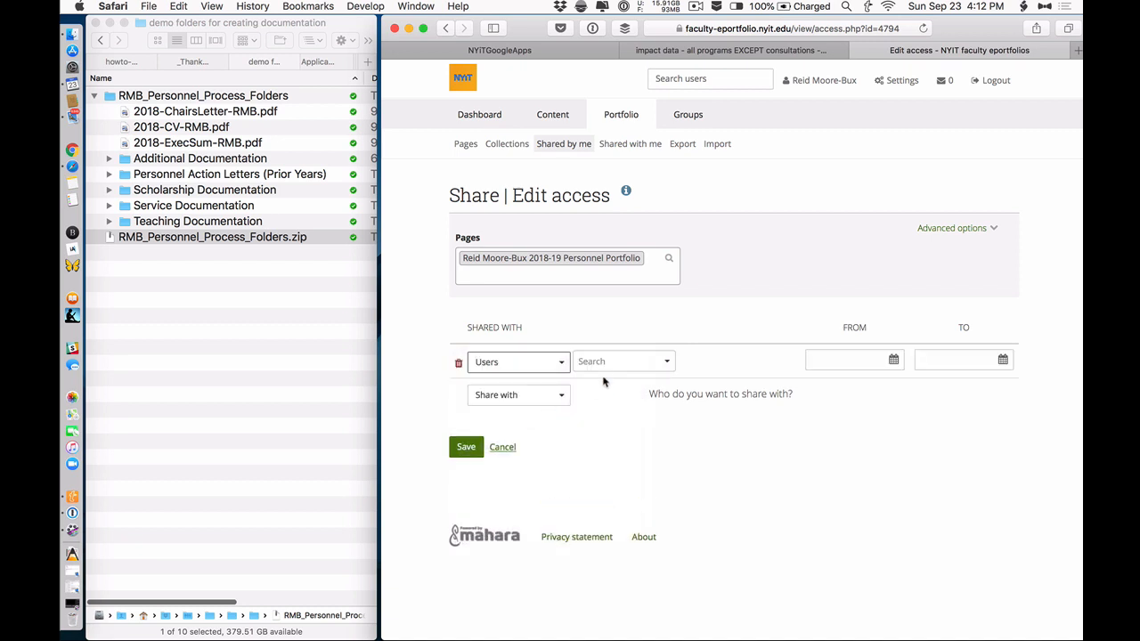
pyautogui.click(605, 364)
pyautogui.write('Person')
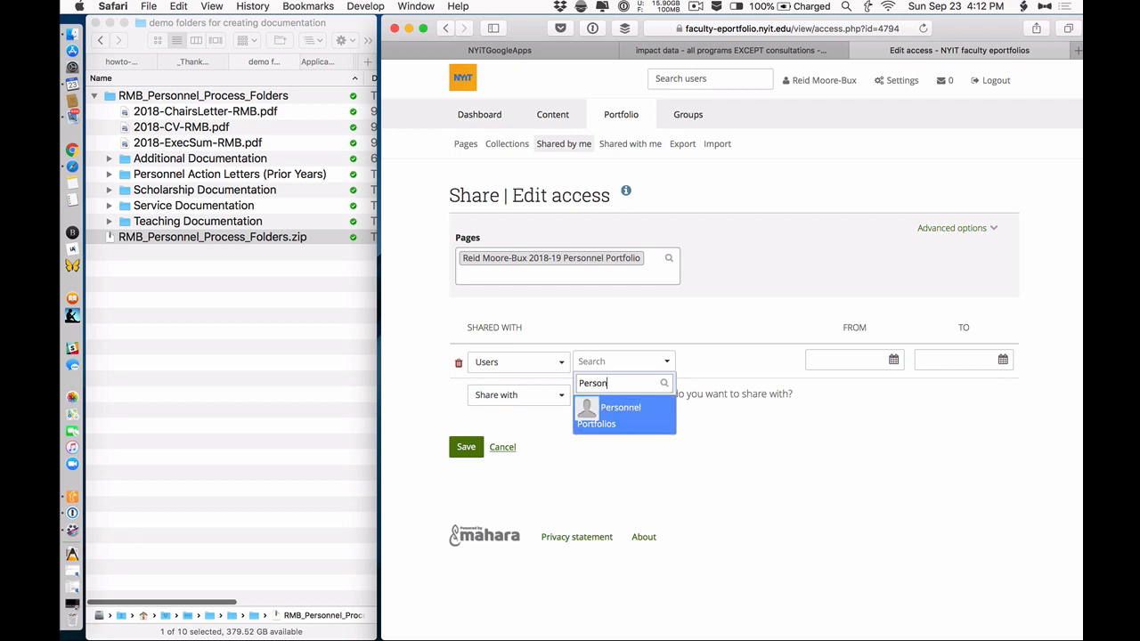
pyautogui.click(623, 419)
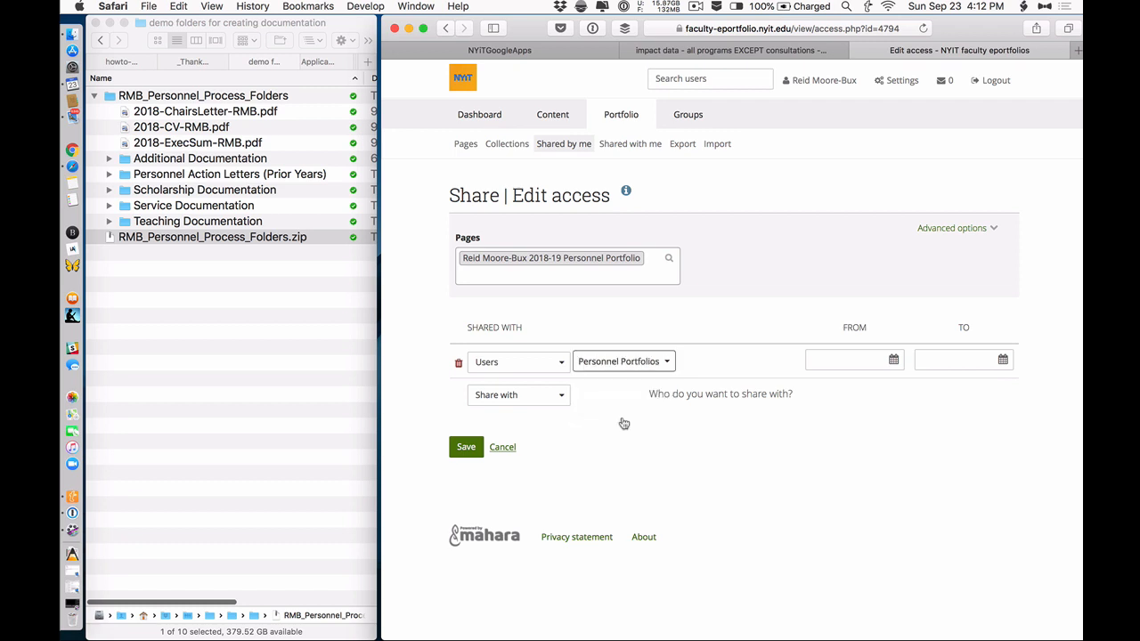
pyautogui.click(465, 448)
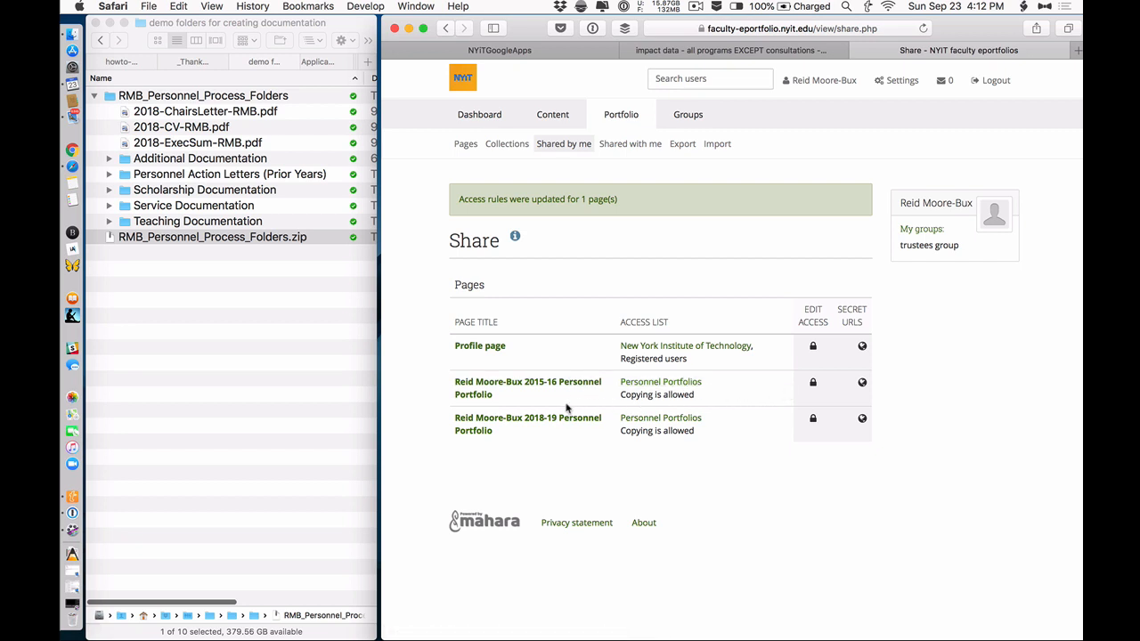
# Step: Remove the Personnel Portfolios user's access from the 2015-16 Personnel Portfolio and save the change
pyautogui.click(812, 385)
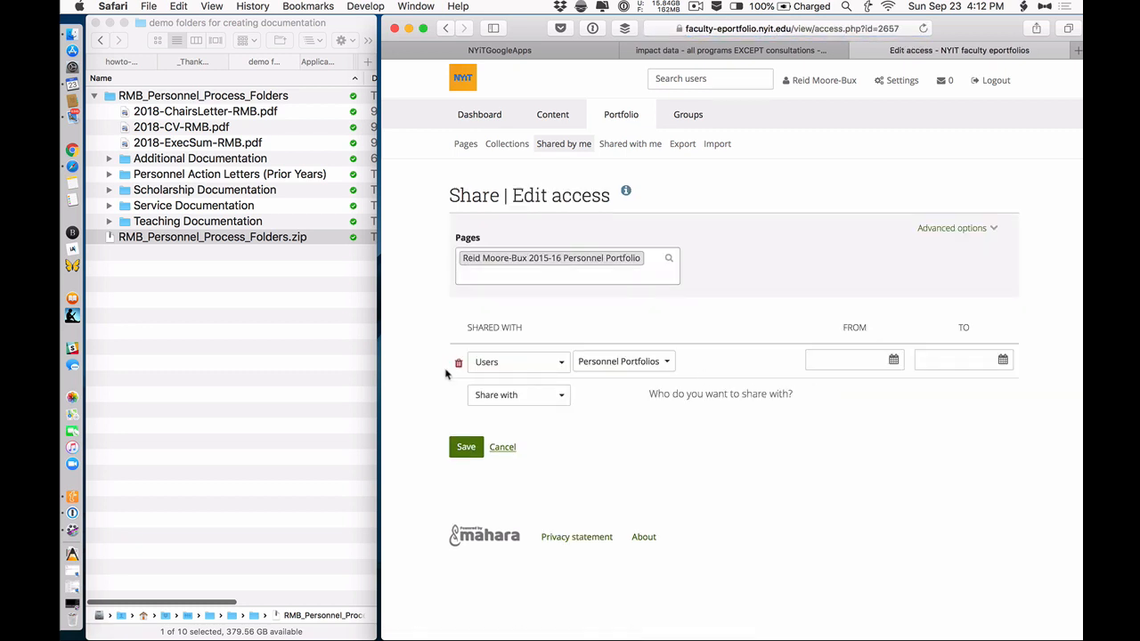
pyautogui.click(458, 366)
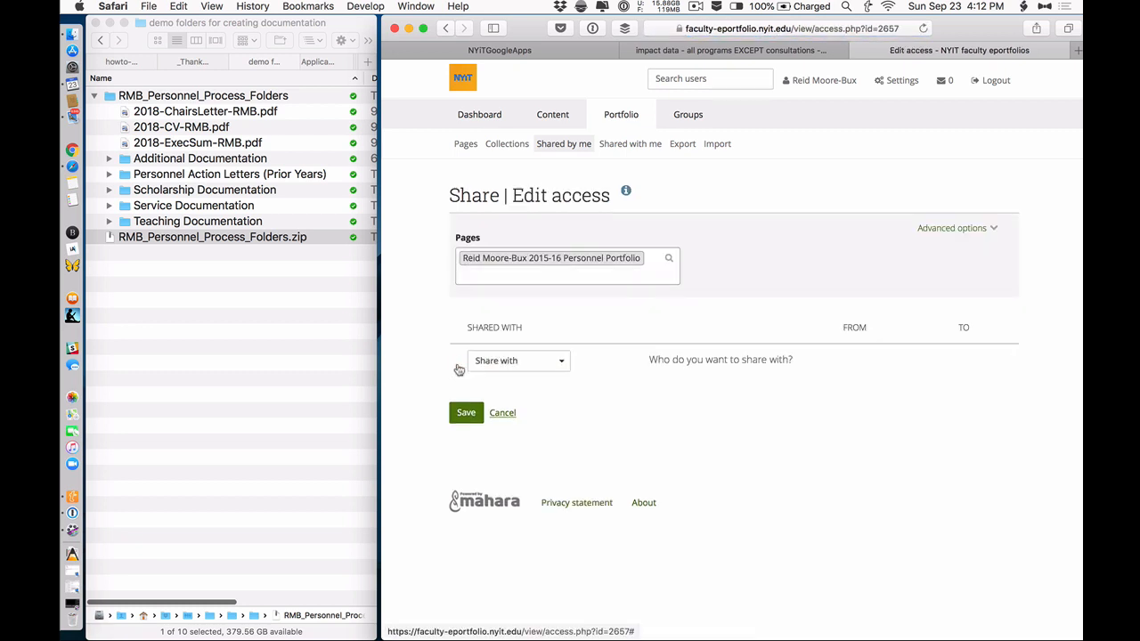
pyautogui.click(465, 413)
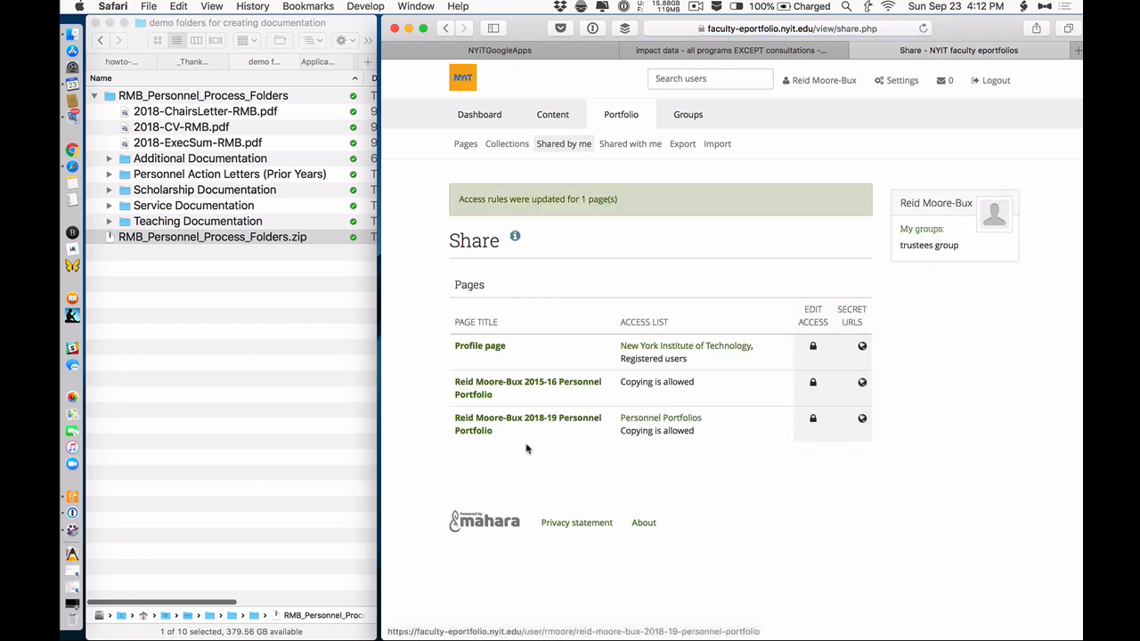